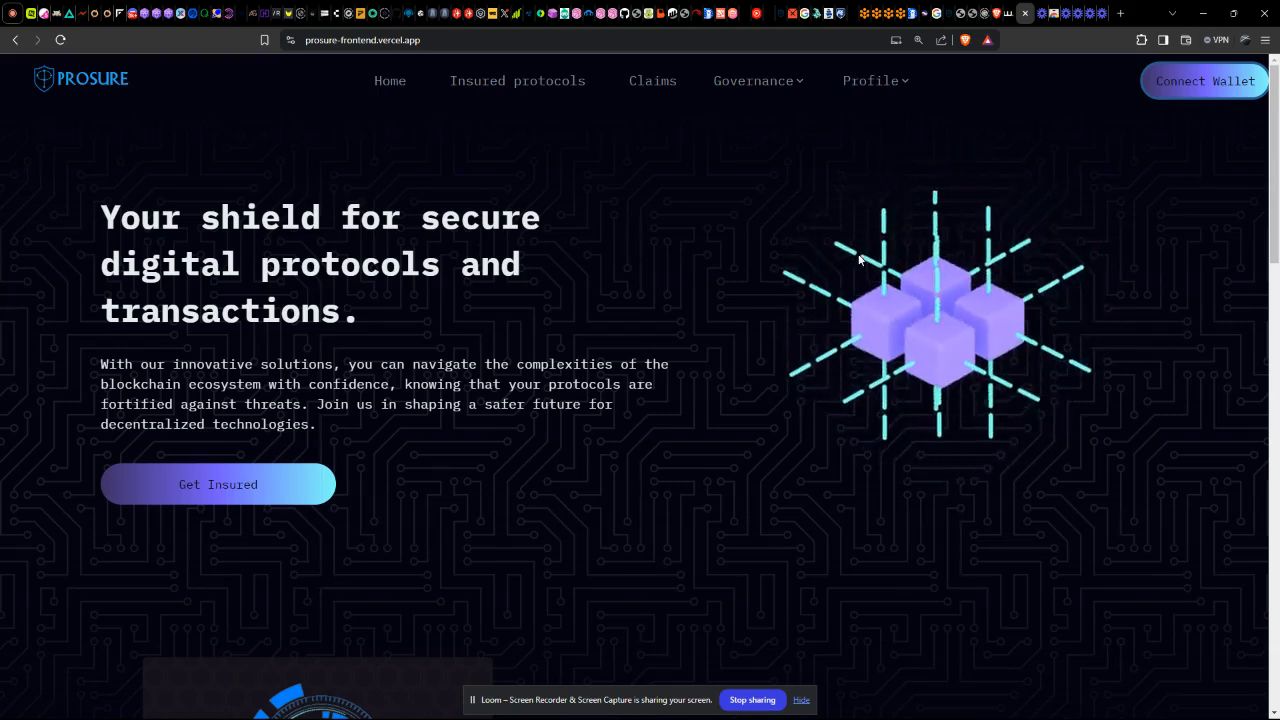
Open Get Insured and browse the Uniswap, test protocol, PAncake swap and aave protocol cards.
scroll(858, 260, "down", 5)
scroll(858, 260, "down", 10)
scroll(858, 260, "up", 2)
scroll(858, 260, "up", 13)
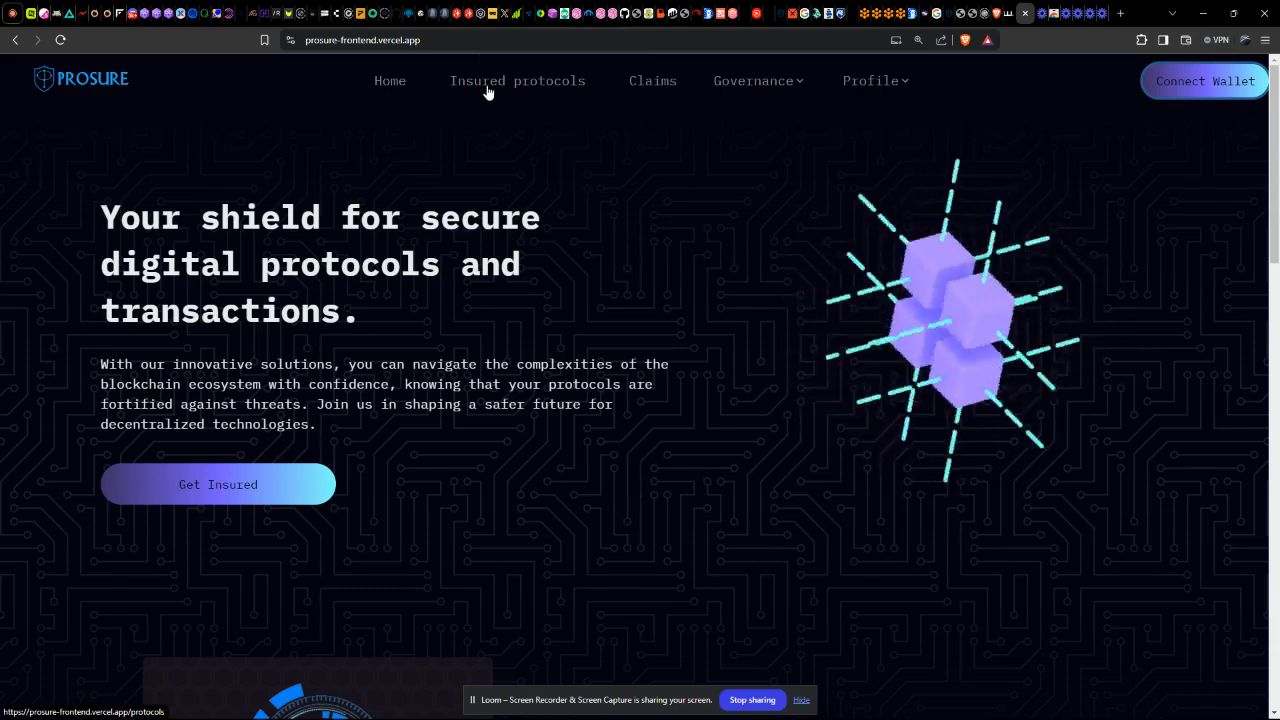
left_click(268, 480)
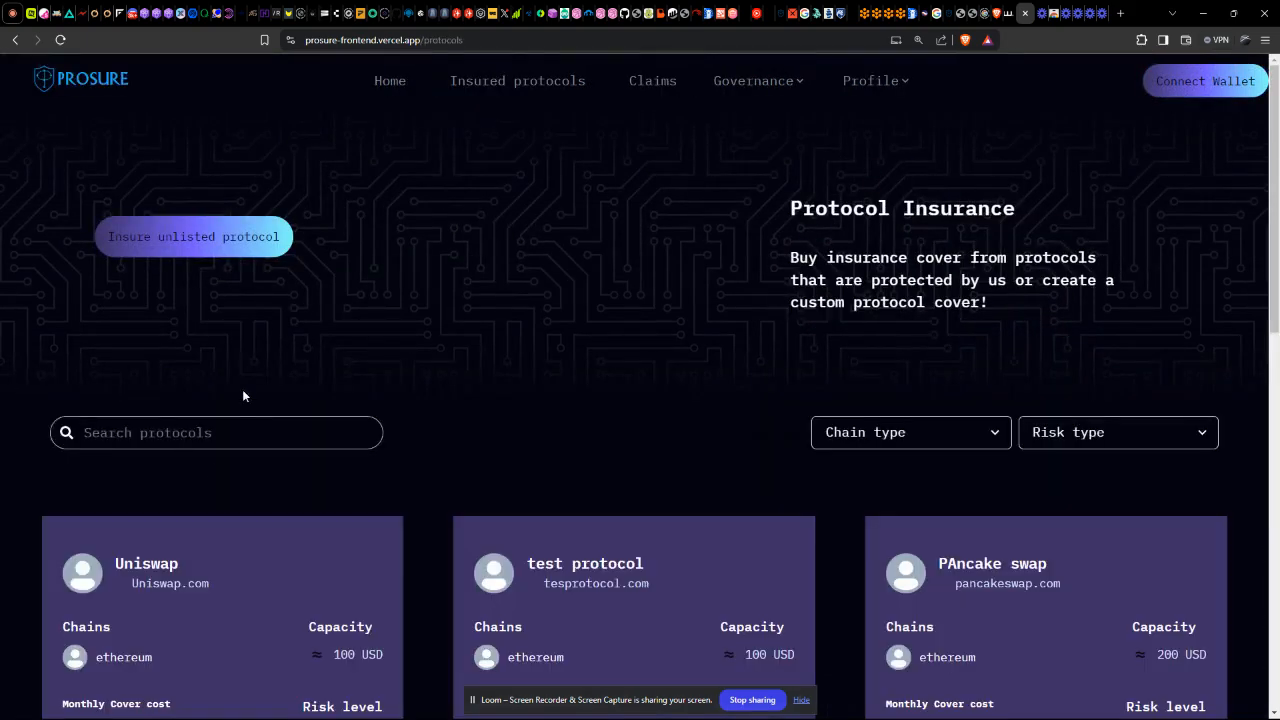
scroll(553, 467, "down", 5)
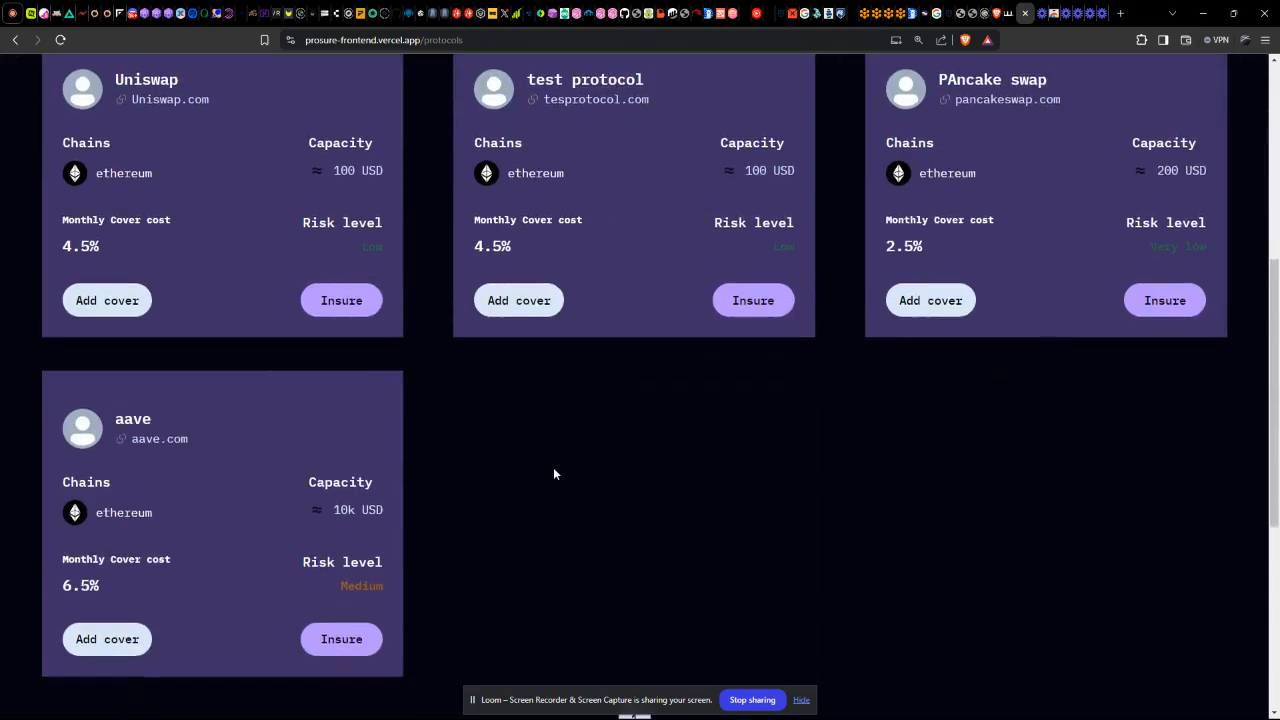
scroll(553, 470, "up", 3)
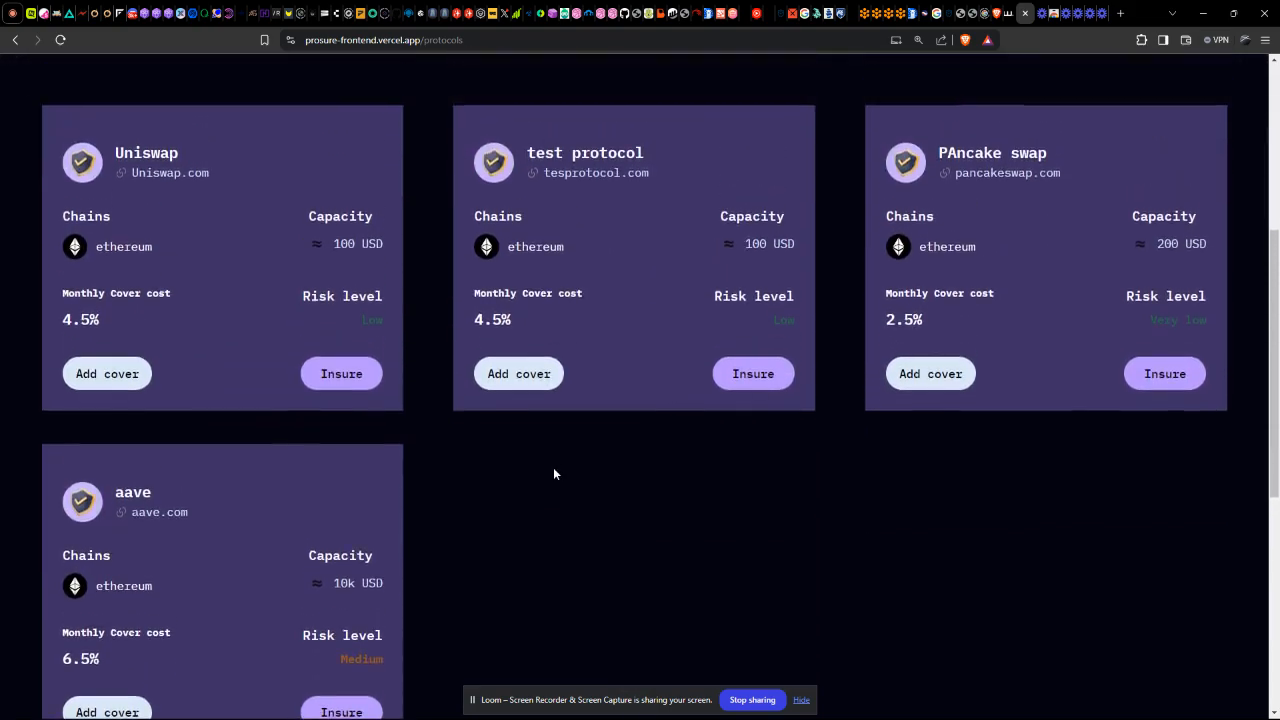
scroll(555, 475, "up", 3)
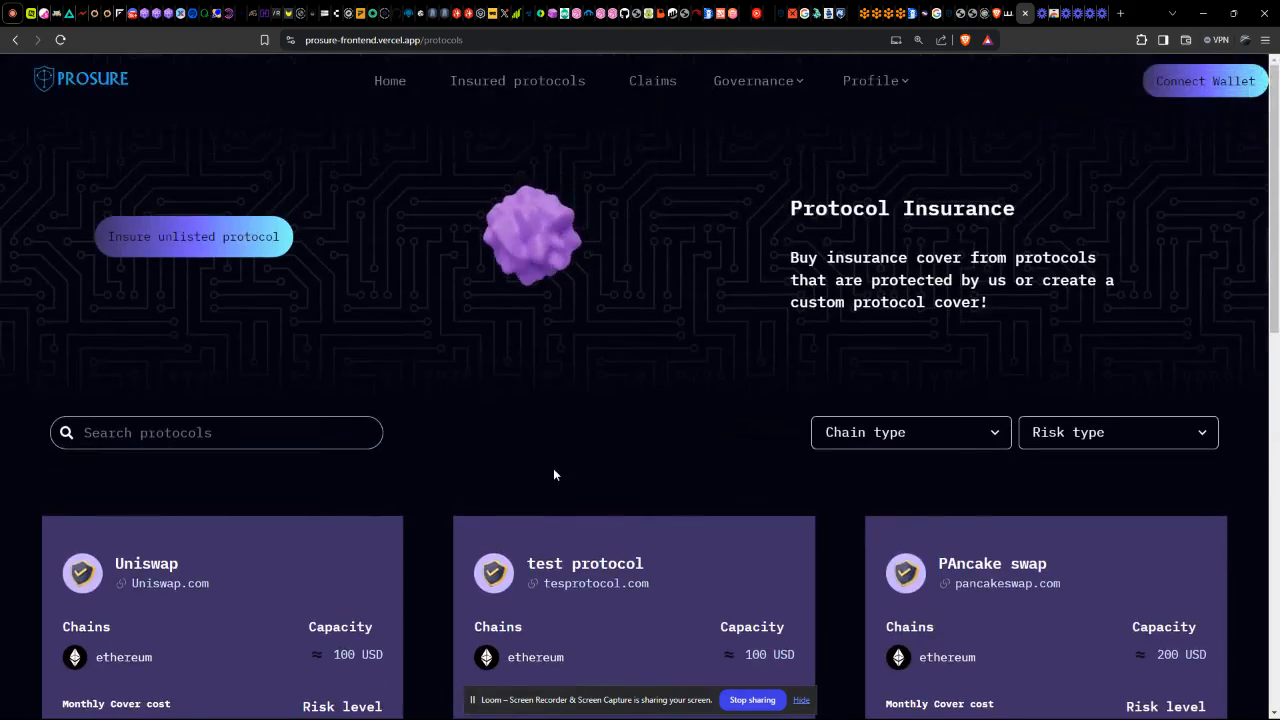
Start an unlisted-protocol cover with name Xblast and domain link Xblast.com.
left_click(220, 248)
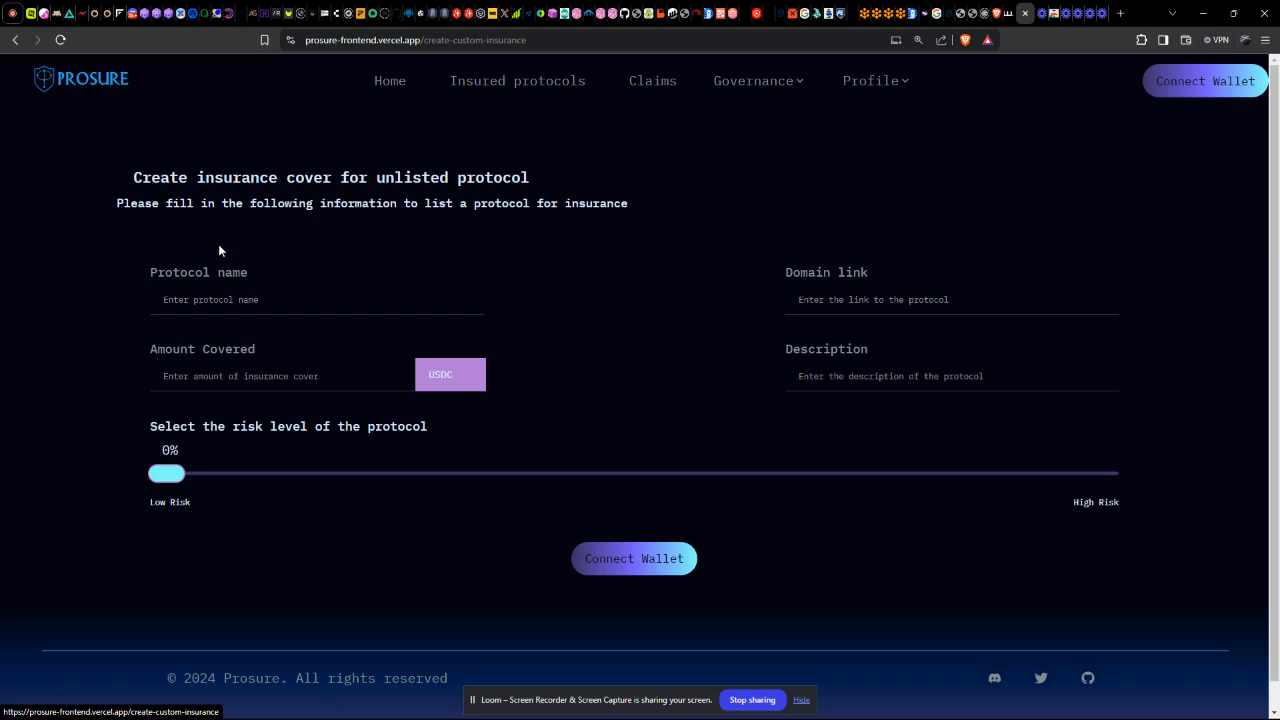
left_click(234, 302)
type("X")
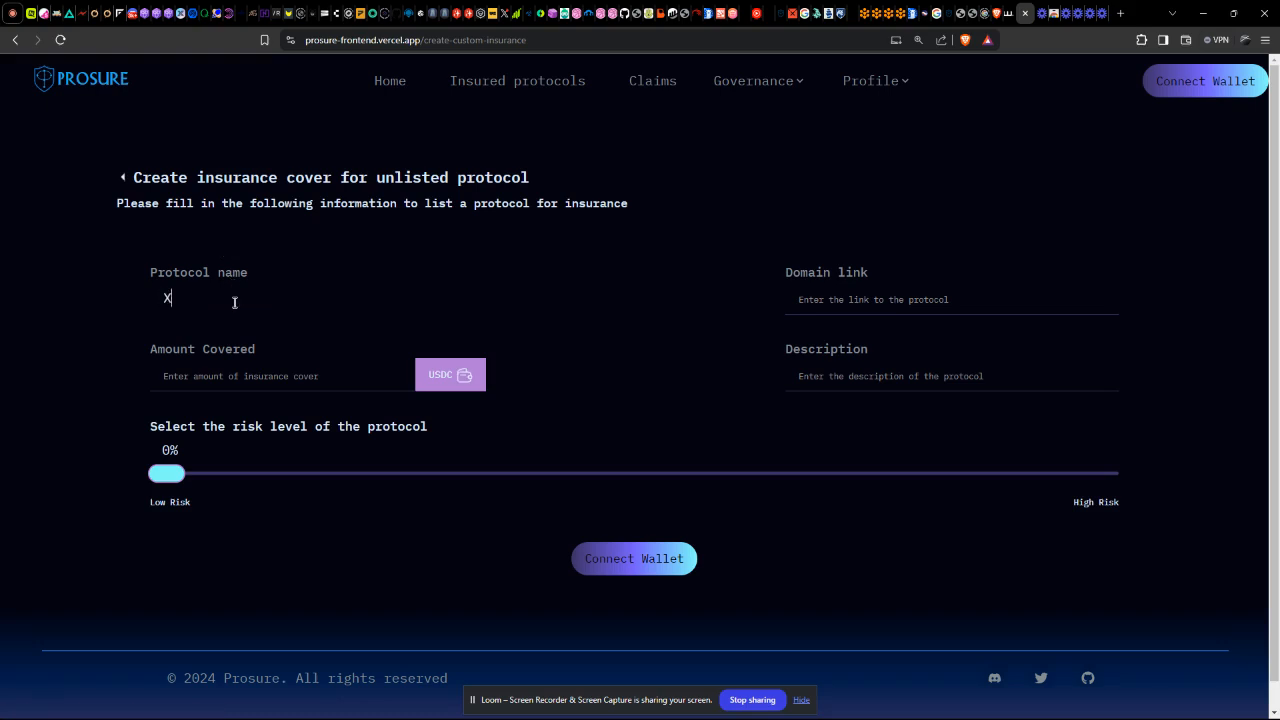
type("blast")
left_click(846, 306)
left_click(846, 306)
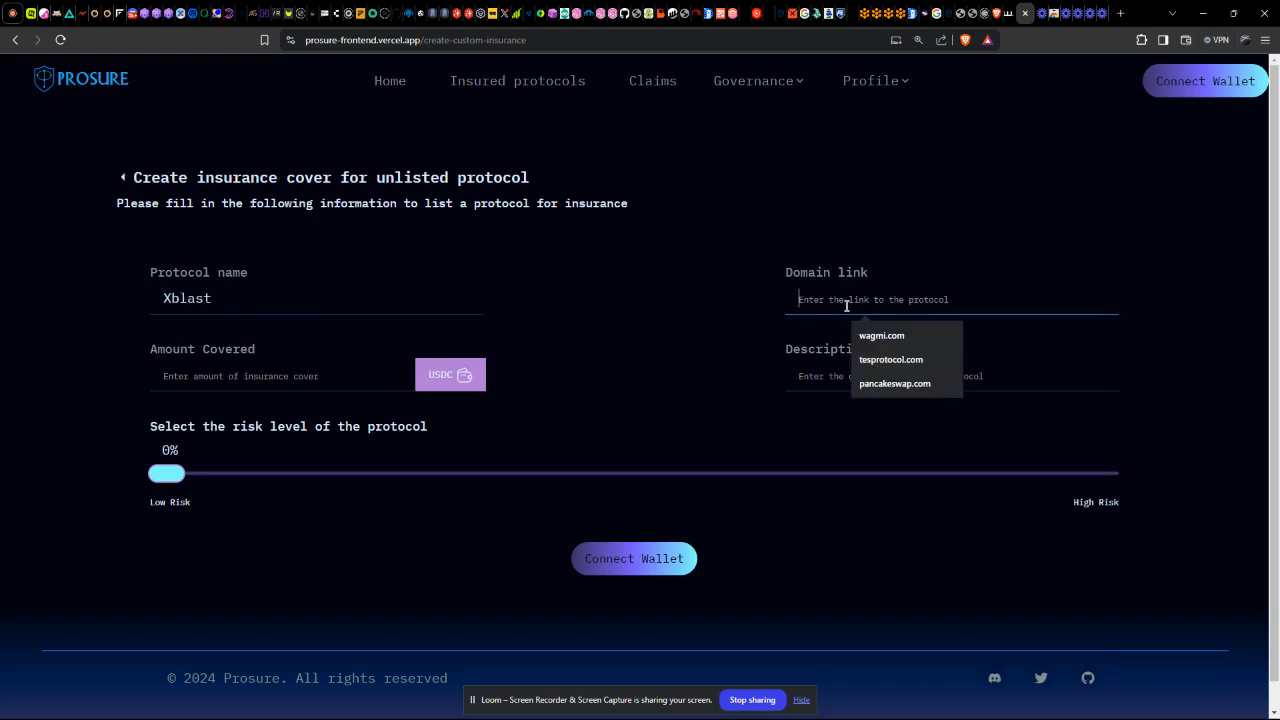
type("Xbla")
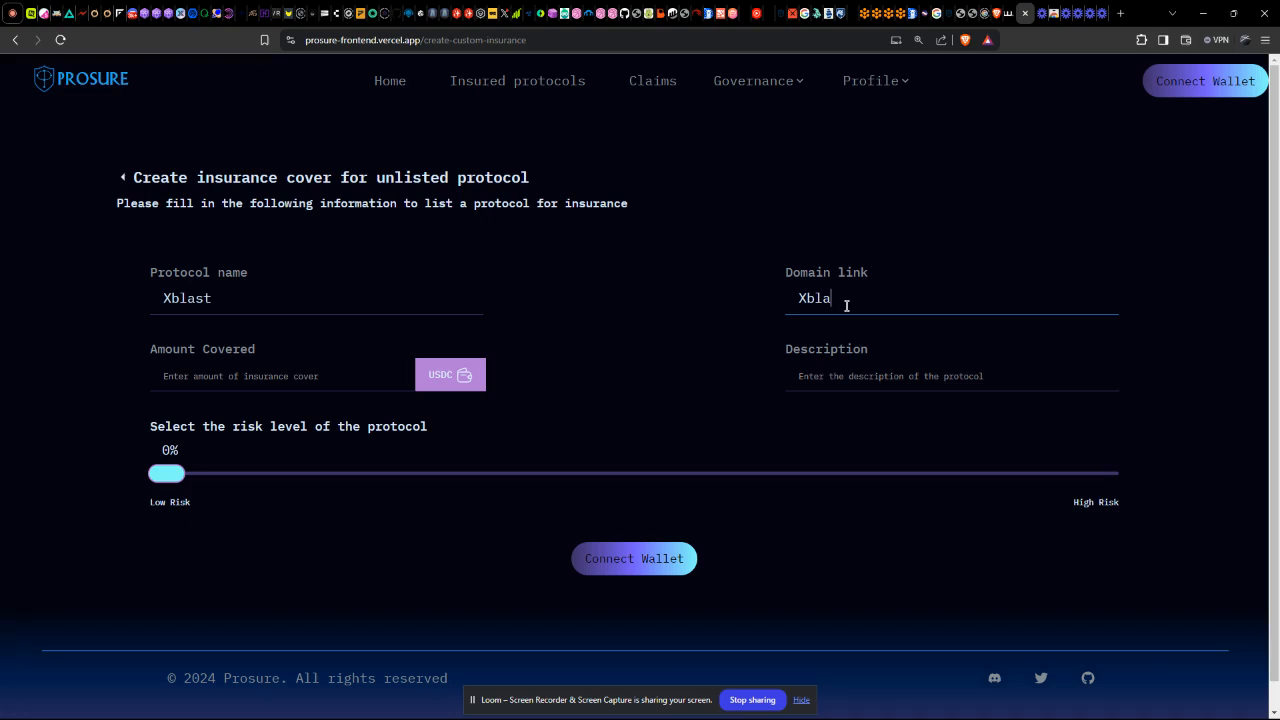
type("st.com")
Enter 100 USDC covered, description 'A protocol cover', and a 25% risk level.
left_click(327, 377)
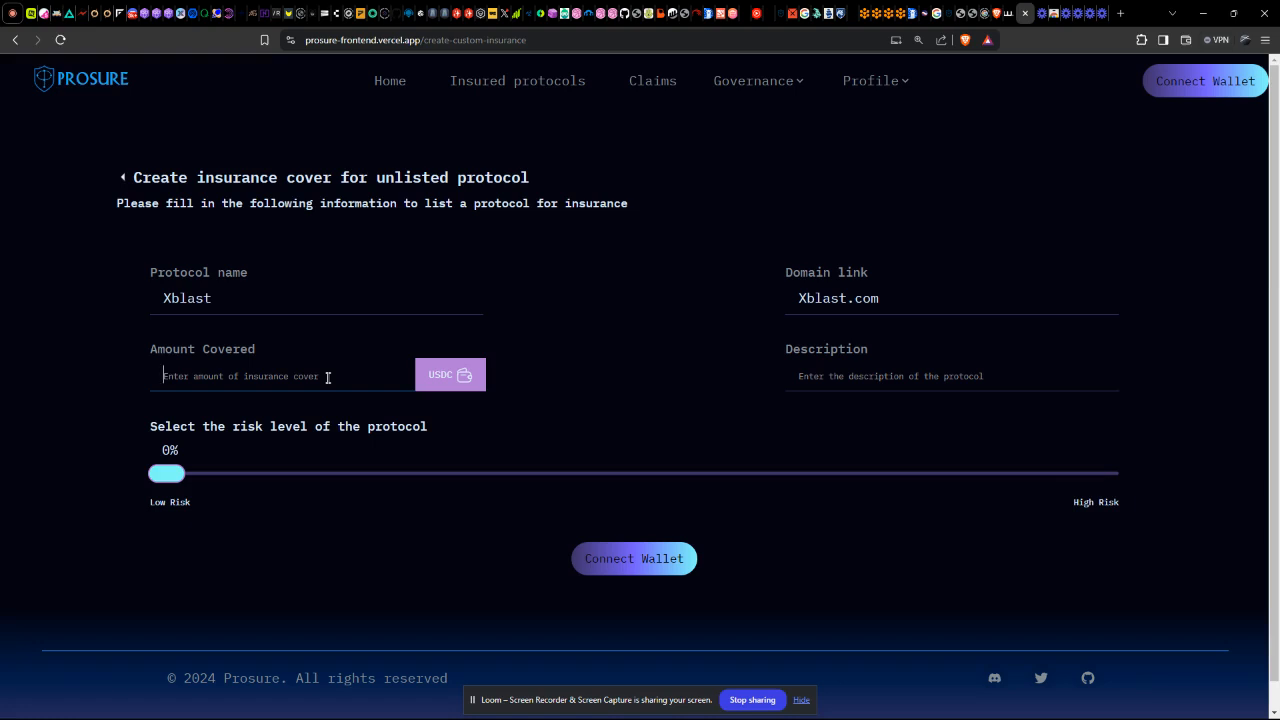
type("100")
left_click(864, 378)
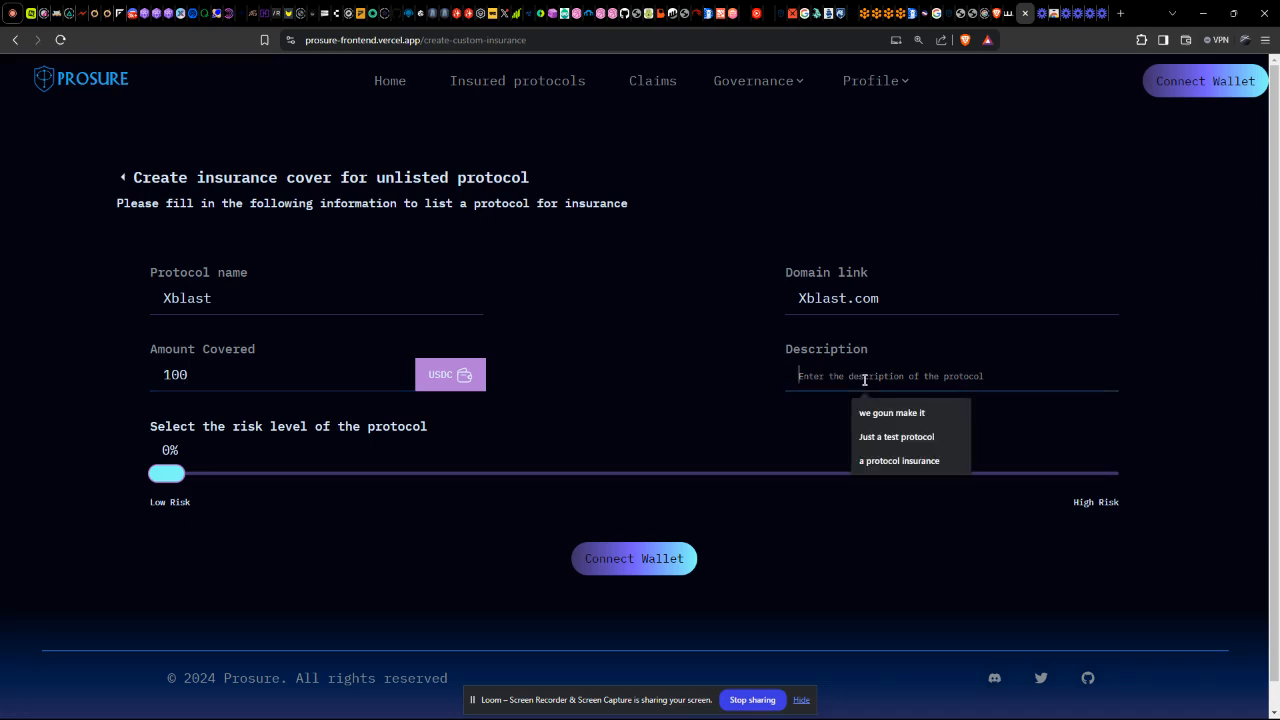
type("A")
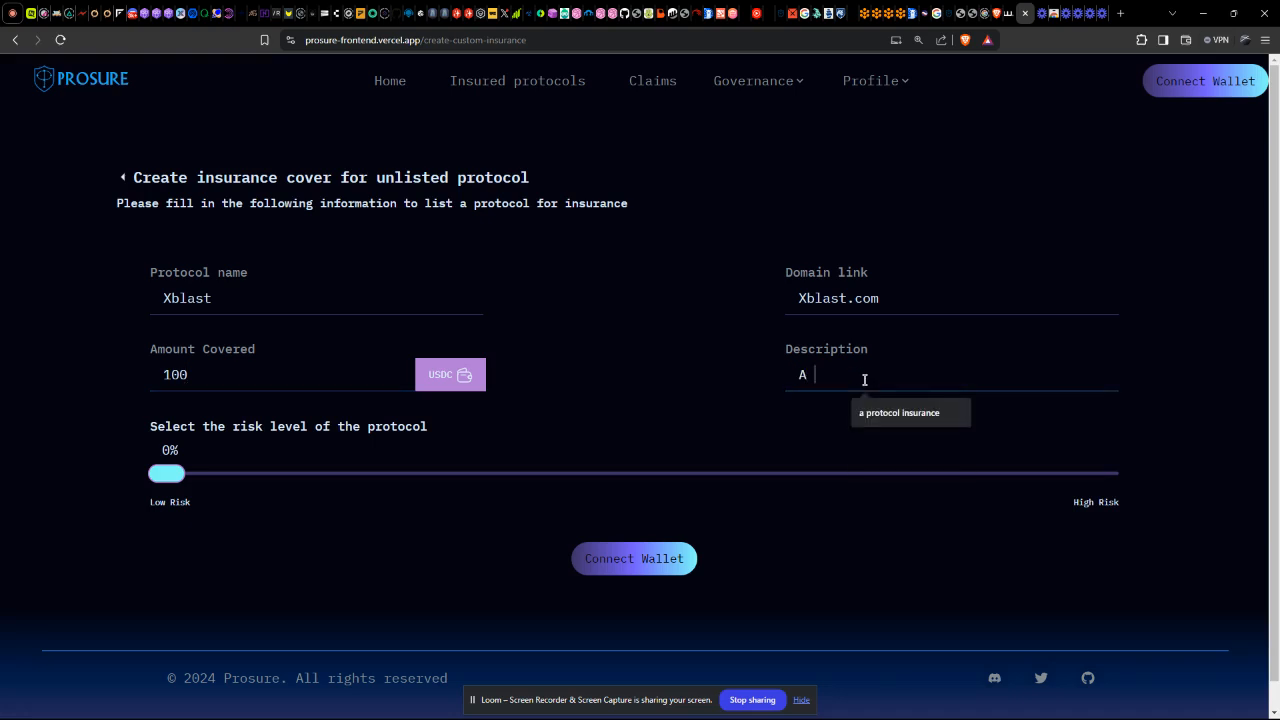
type(" protocol co")
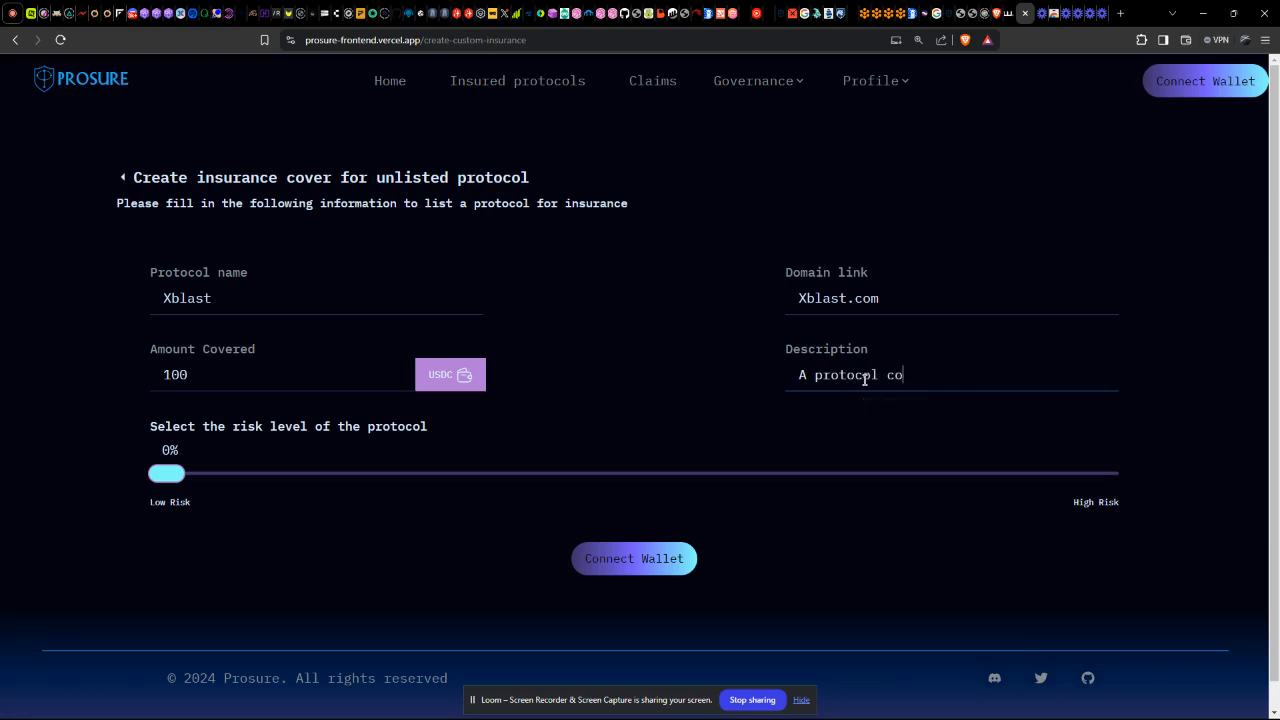
type("ver")
left_click_drag(166, 473, 283, 490)
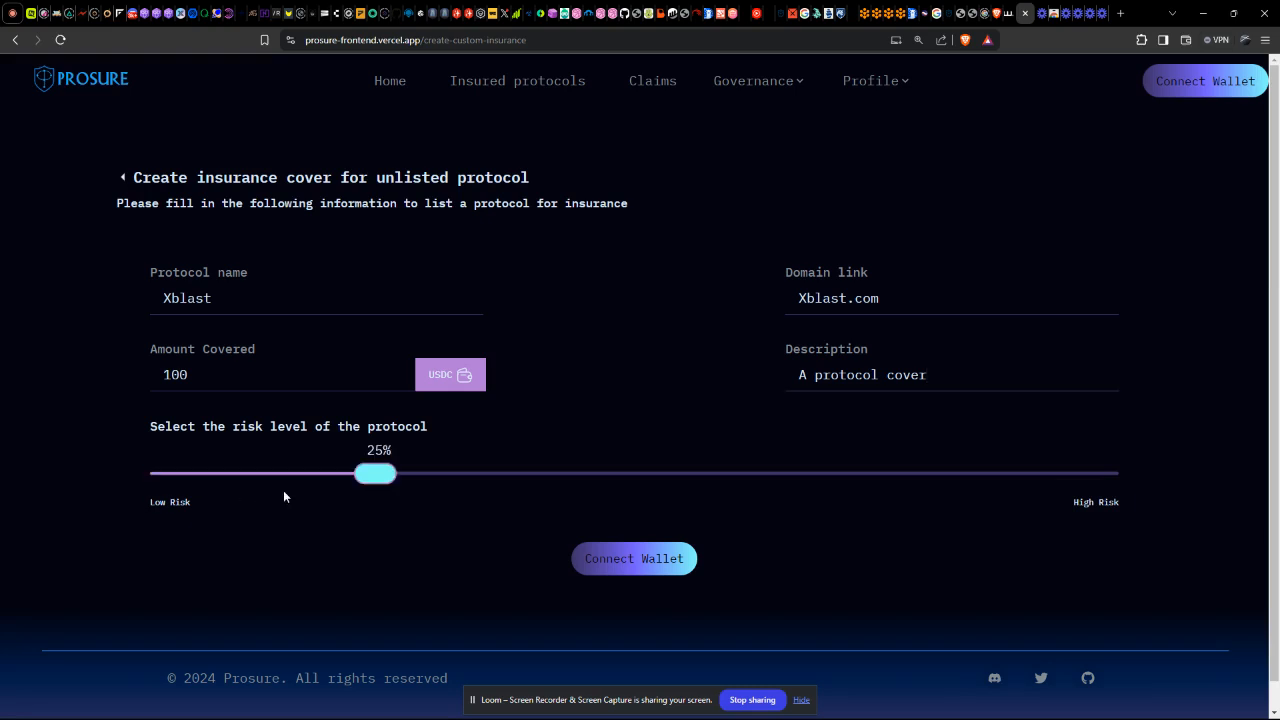
left_click(645, 566)
Connect the MetaMask wallet and switch it to Rootstock Testnet.
left_click(1205, 81)
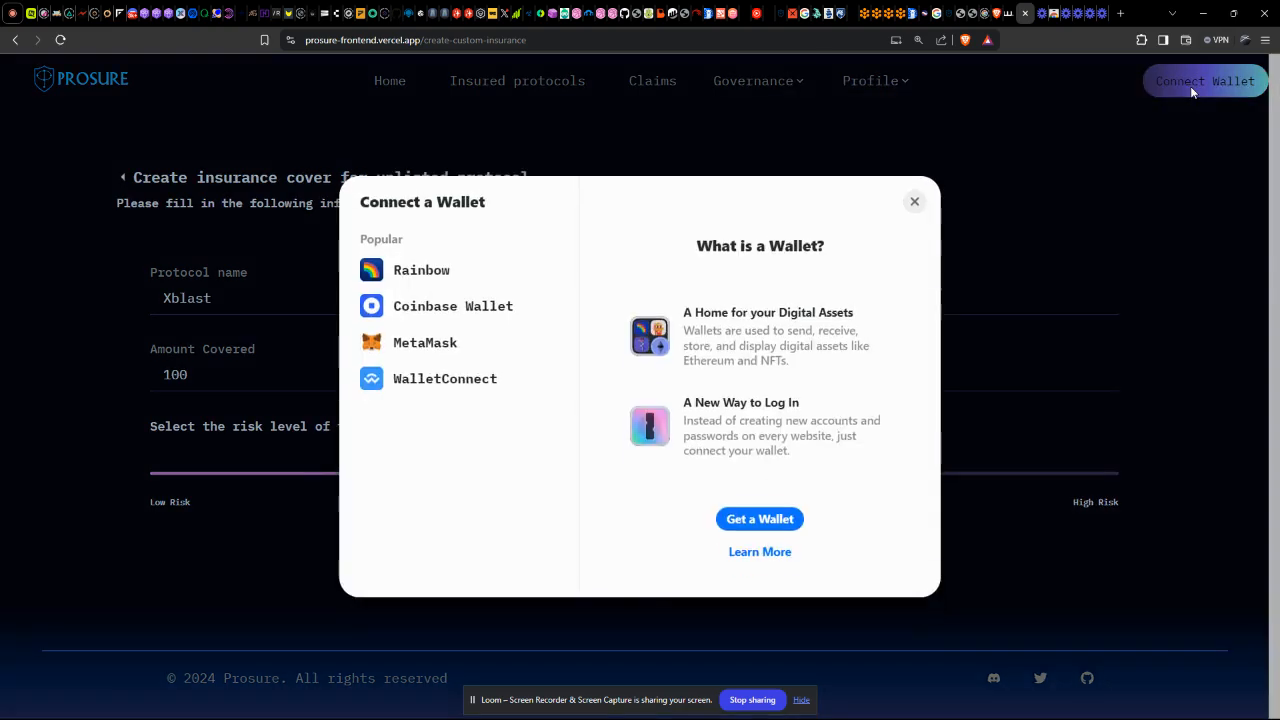
left_click(430, 344)
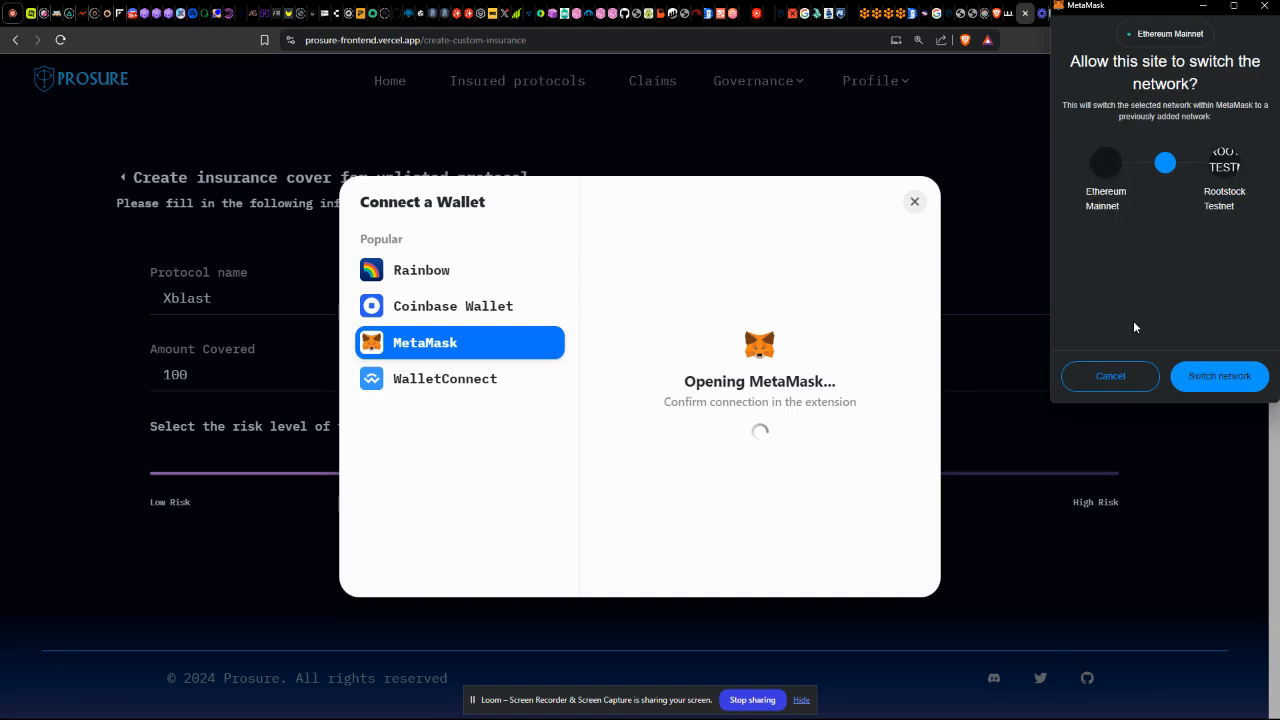
left_click(1219, 375)
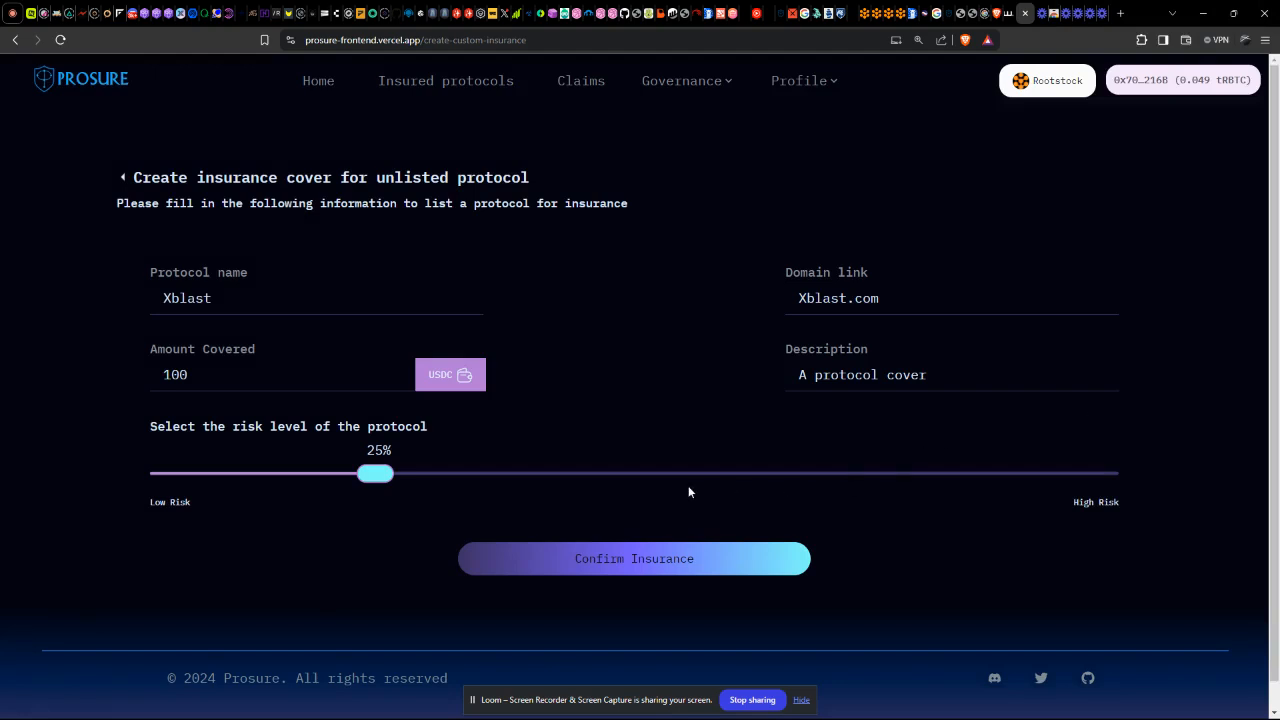
Confirm Insurance to submit the Xblast cover for wallet approval.
scroll(725, 532, "down", 1)
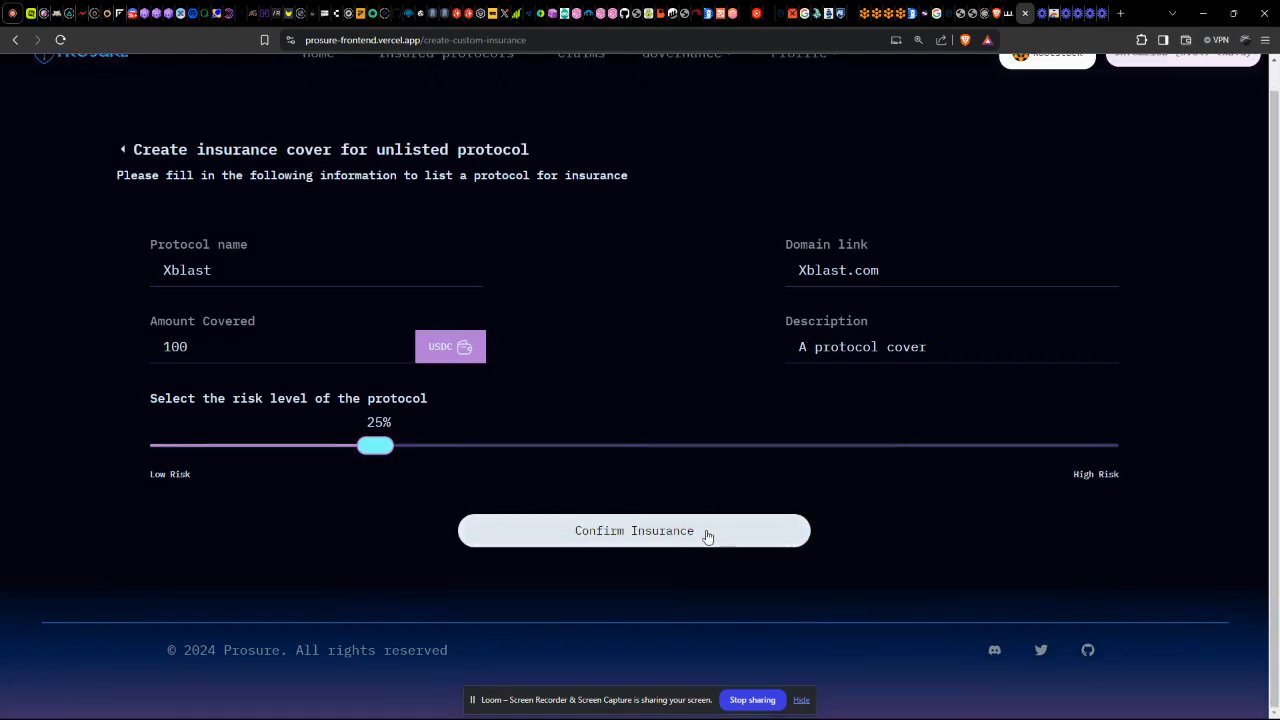
left_click(707, 535)
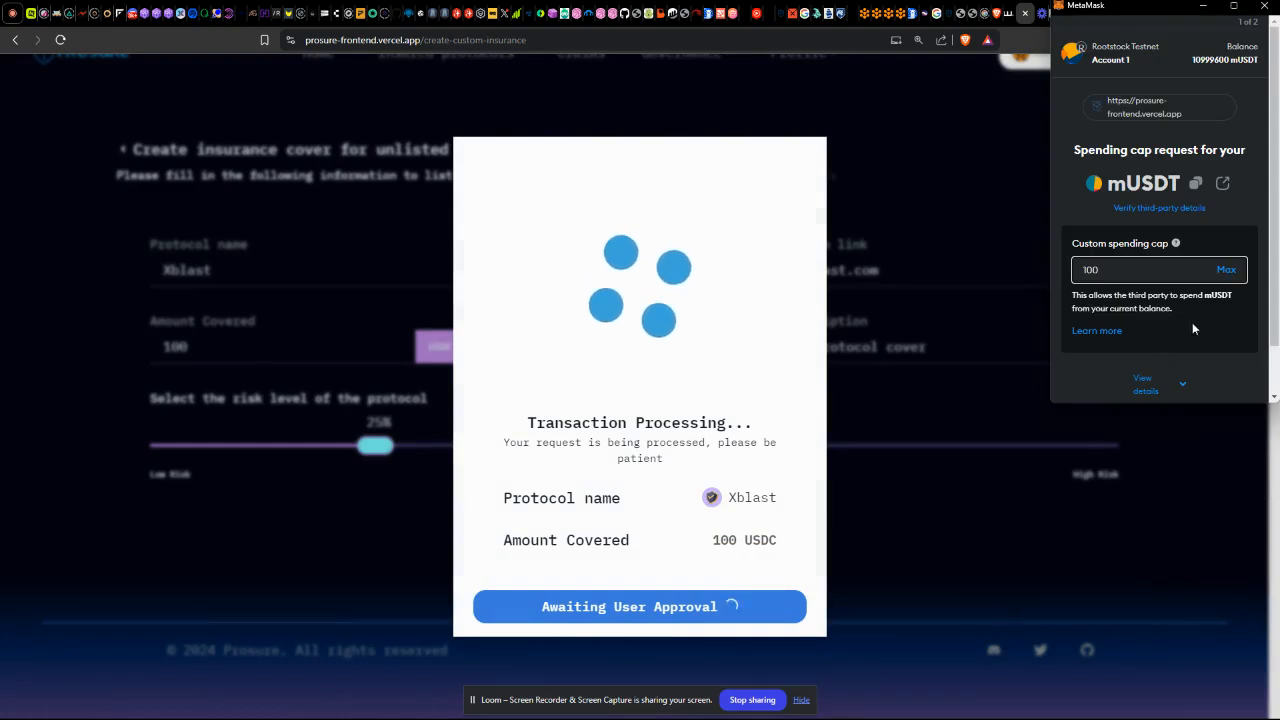
scroll(1186, 339, "down", 1)
Approve the 100 mUSDT spending cap in MetaMask.
left_click(1197, 379)
left_click(1197, 381)
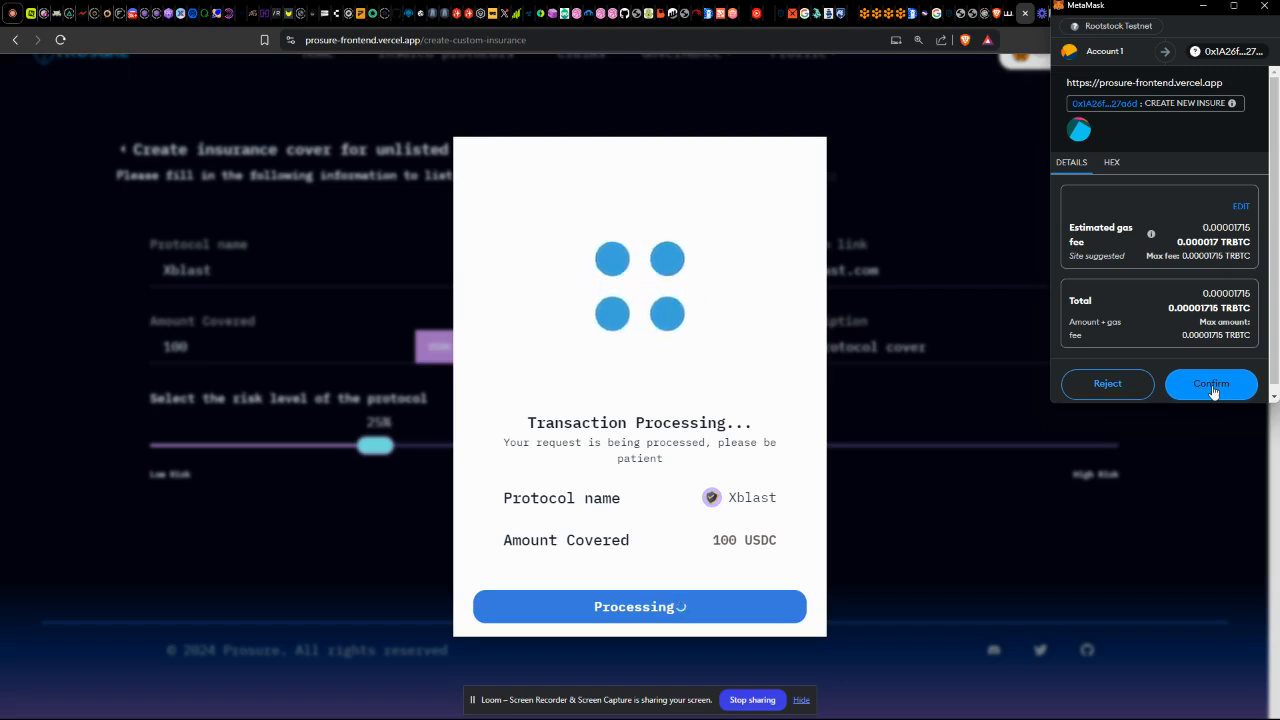
Confirm the cover transaction in MetaMask and view it in the Rootstock explorer.
left_click(1212, 386)
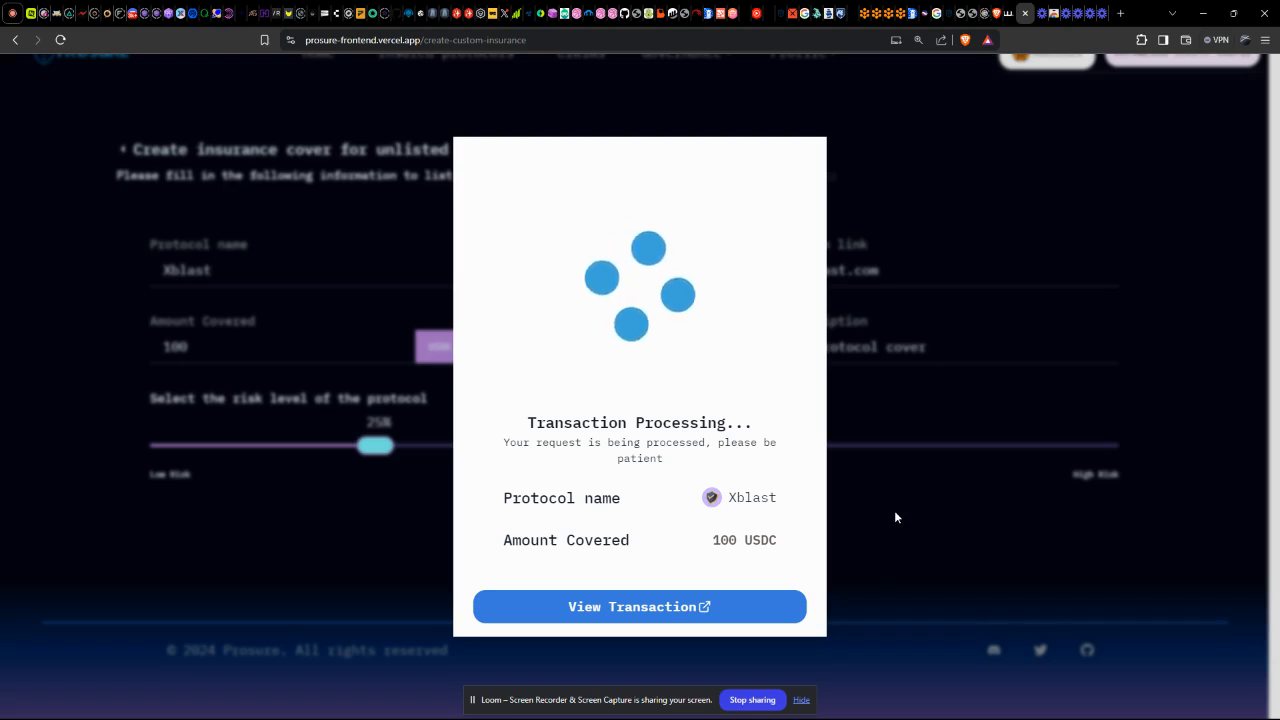
left_click(706, 612)
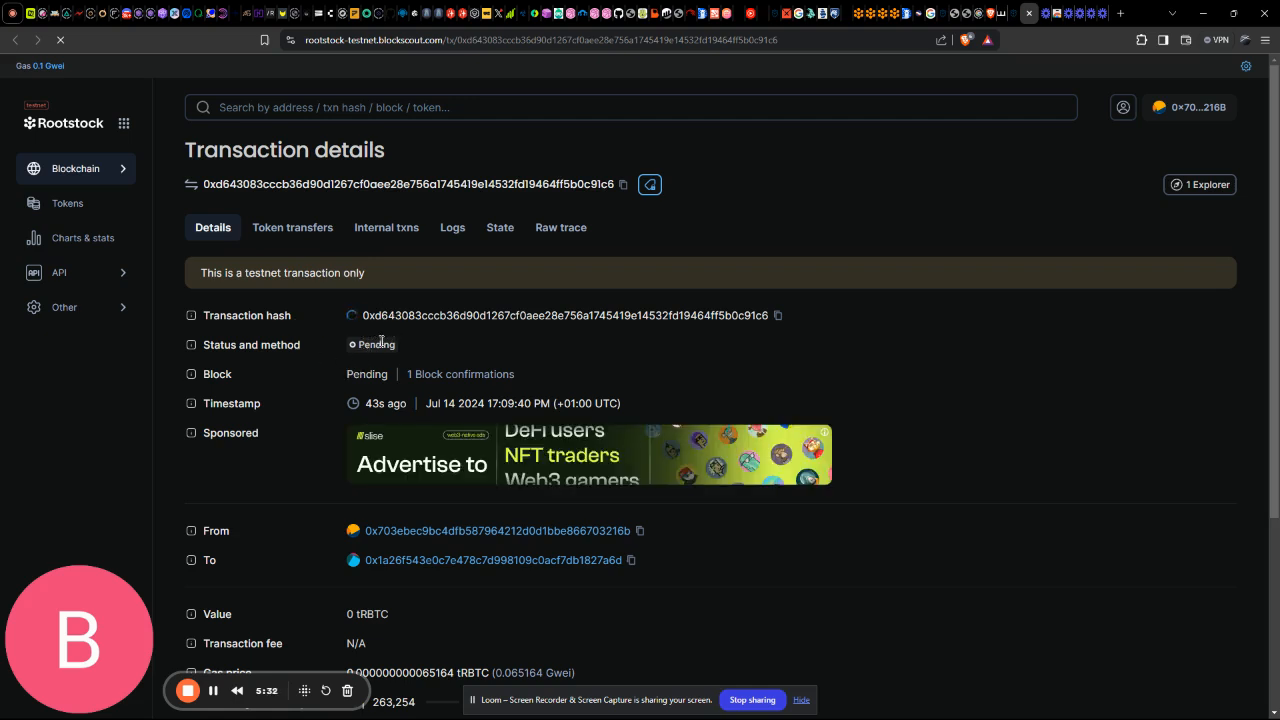
Back on Prosure, find the Xblast card: 100 USD capacity, 4.5% monthly cost, Low risk.
left_click(1015, 20)
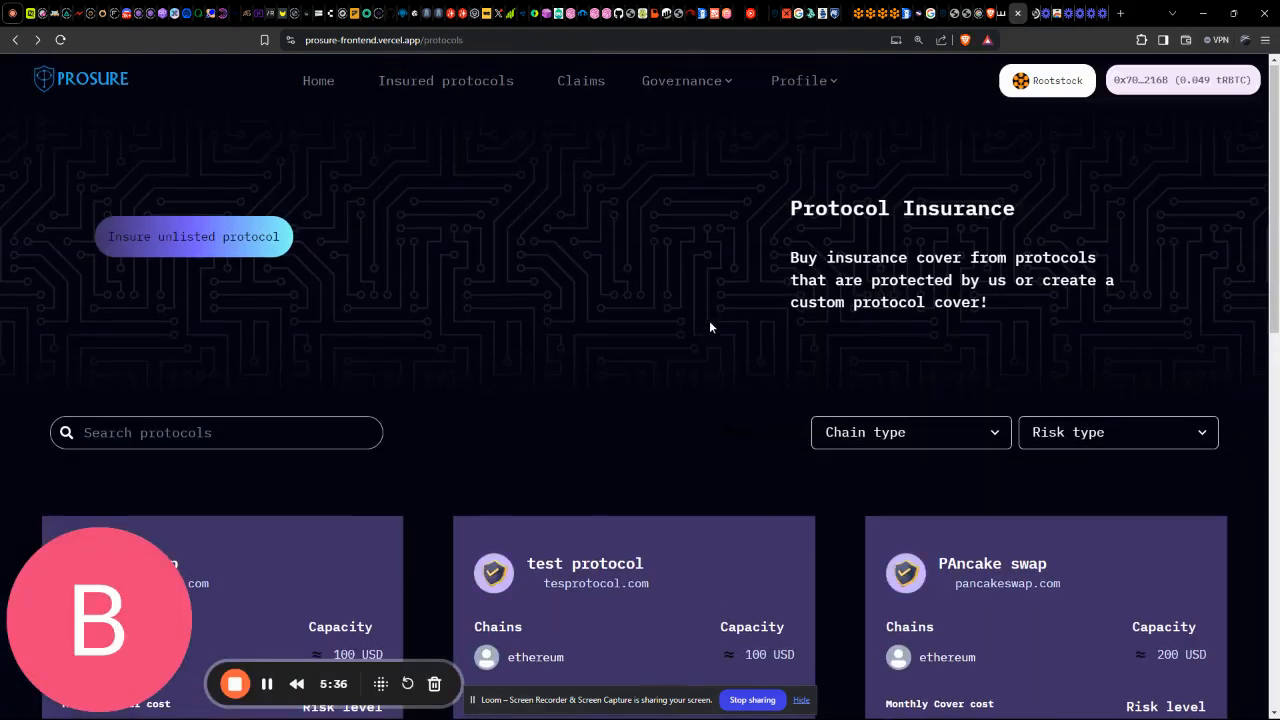
scroll(575, 409, "down", 6)
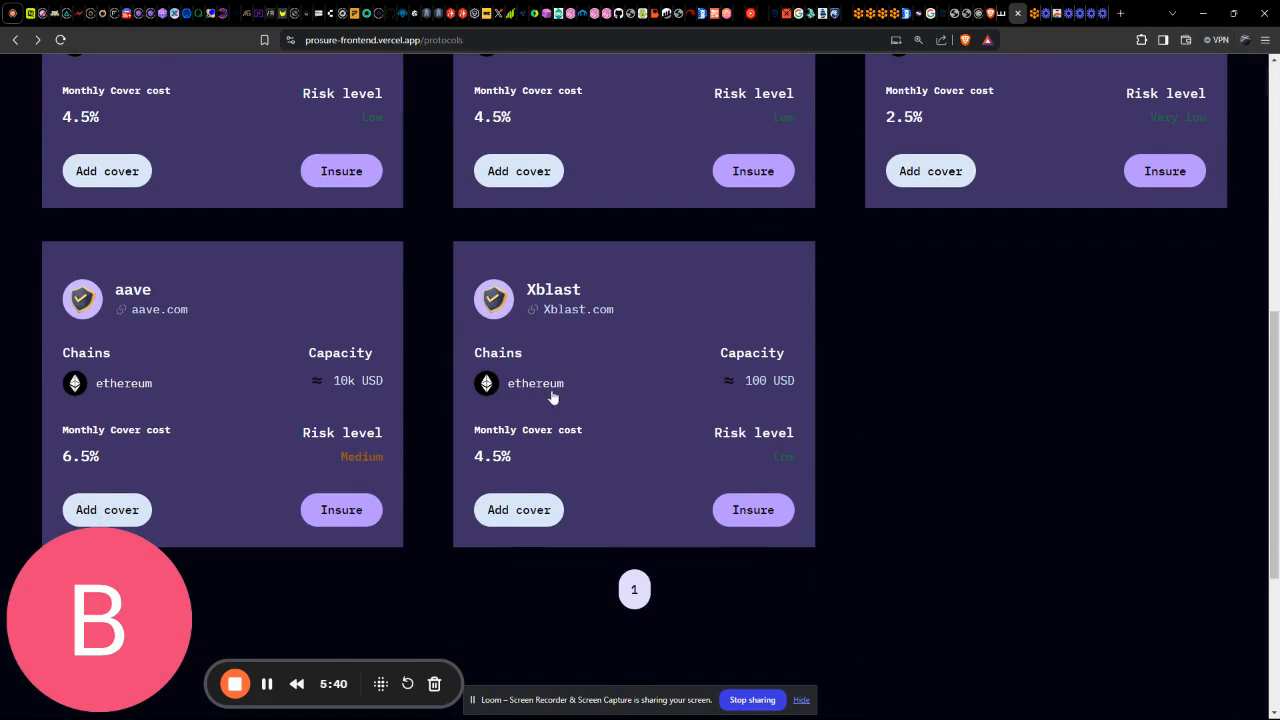
scroll(614, 414, "down", 1)
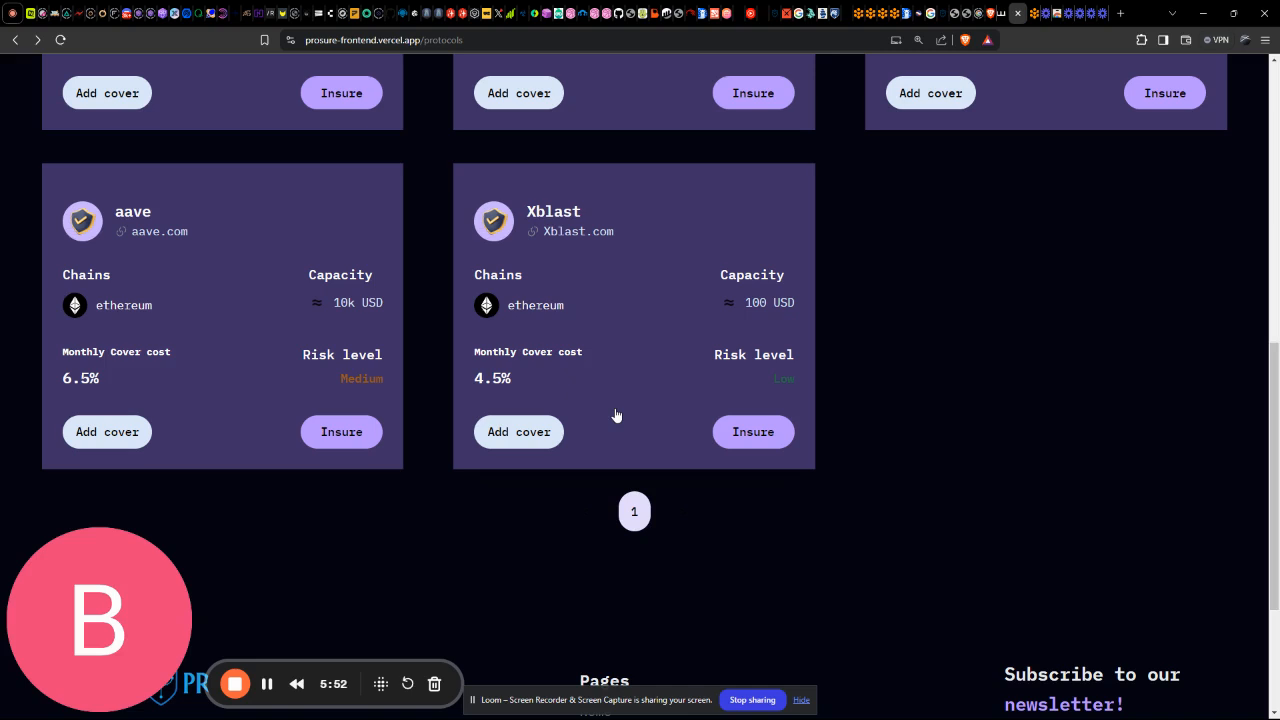
scroll(616, 415, "up", 2)
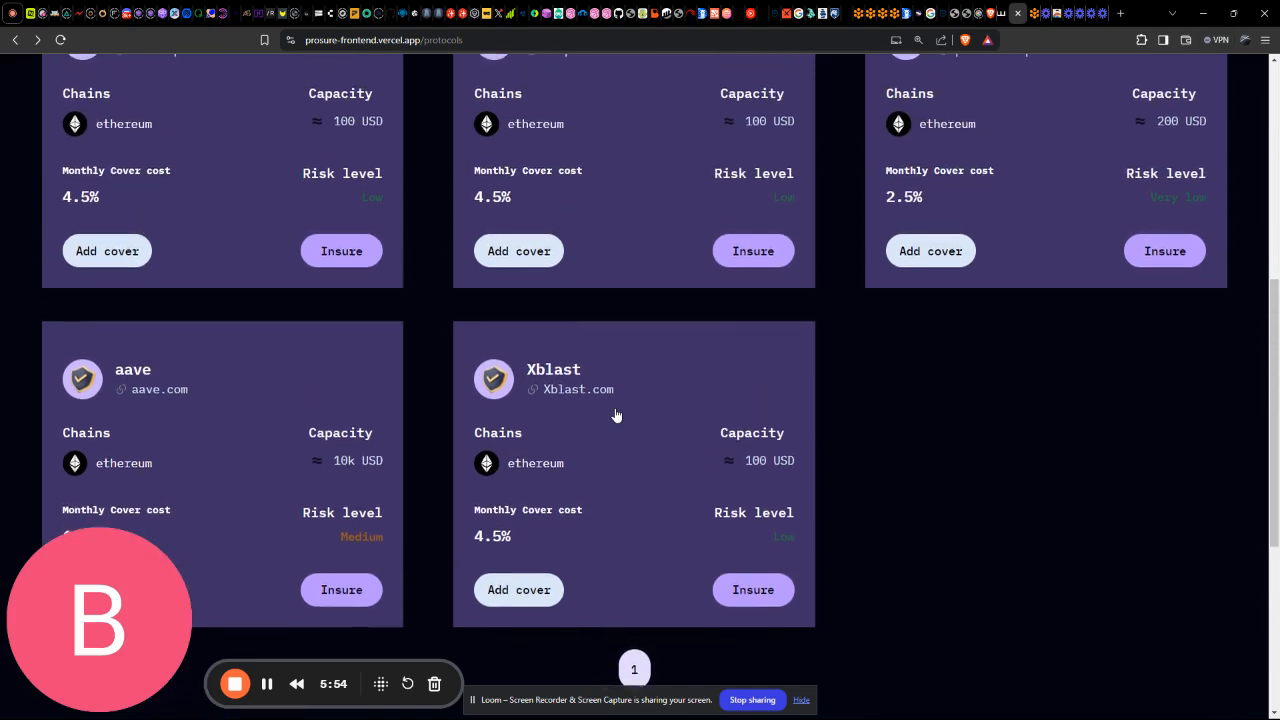
scroll(616, 415, "down", 2)
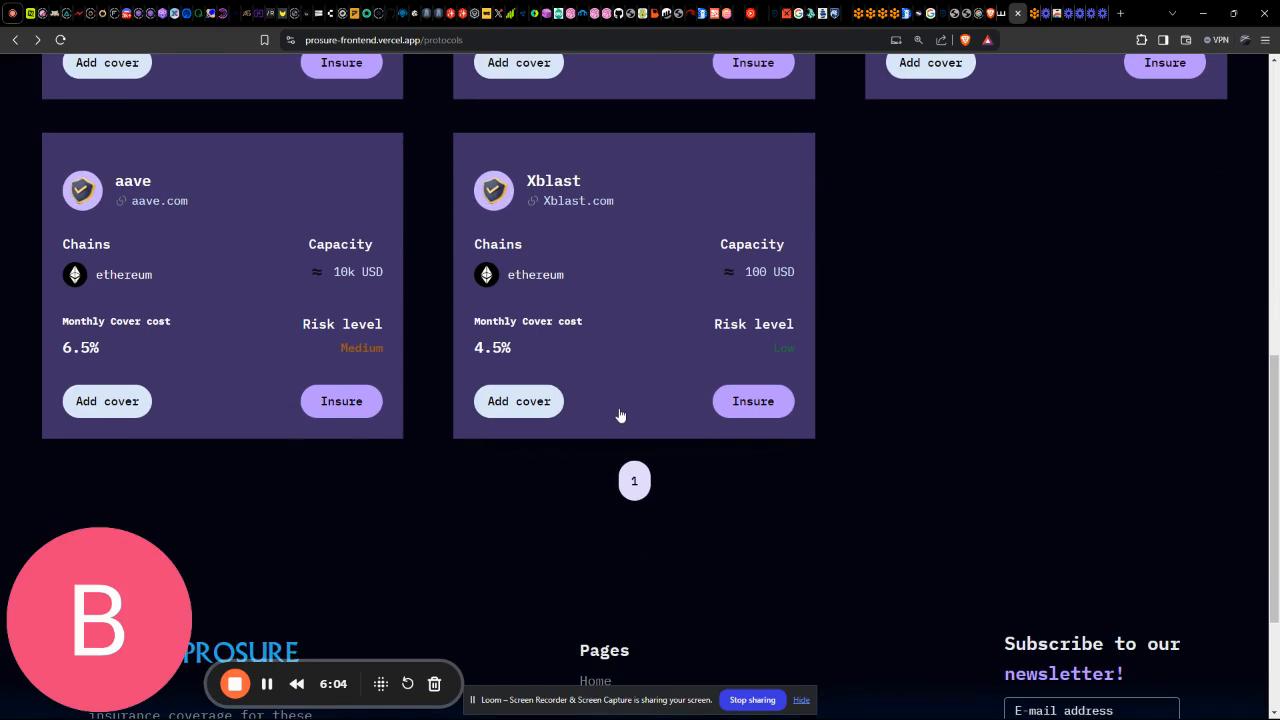
Open the InstadApp cover form and enter 100 USDC as the amount covered.
left_click(518, 401)
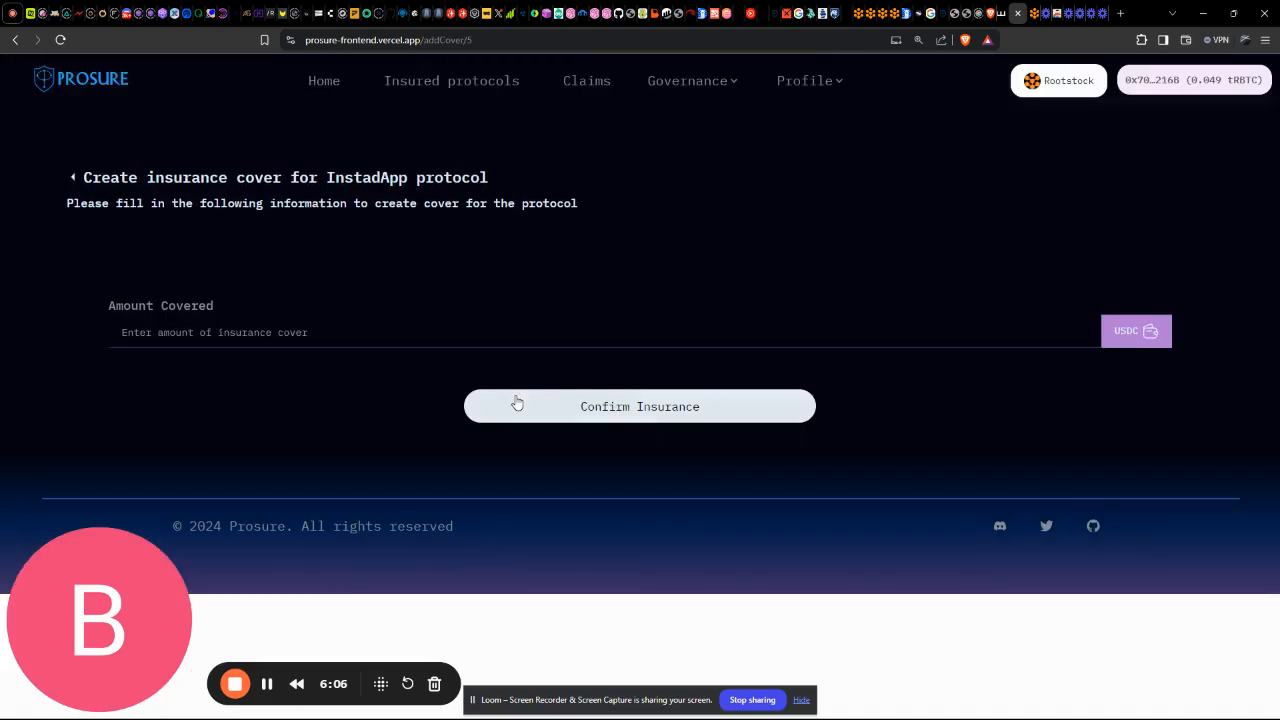
left_click(504, 332)
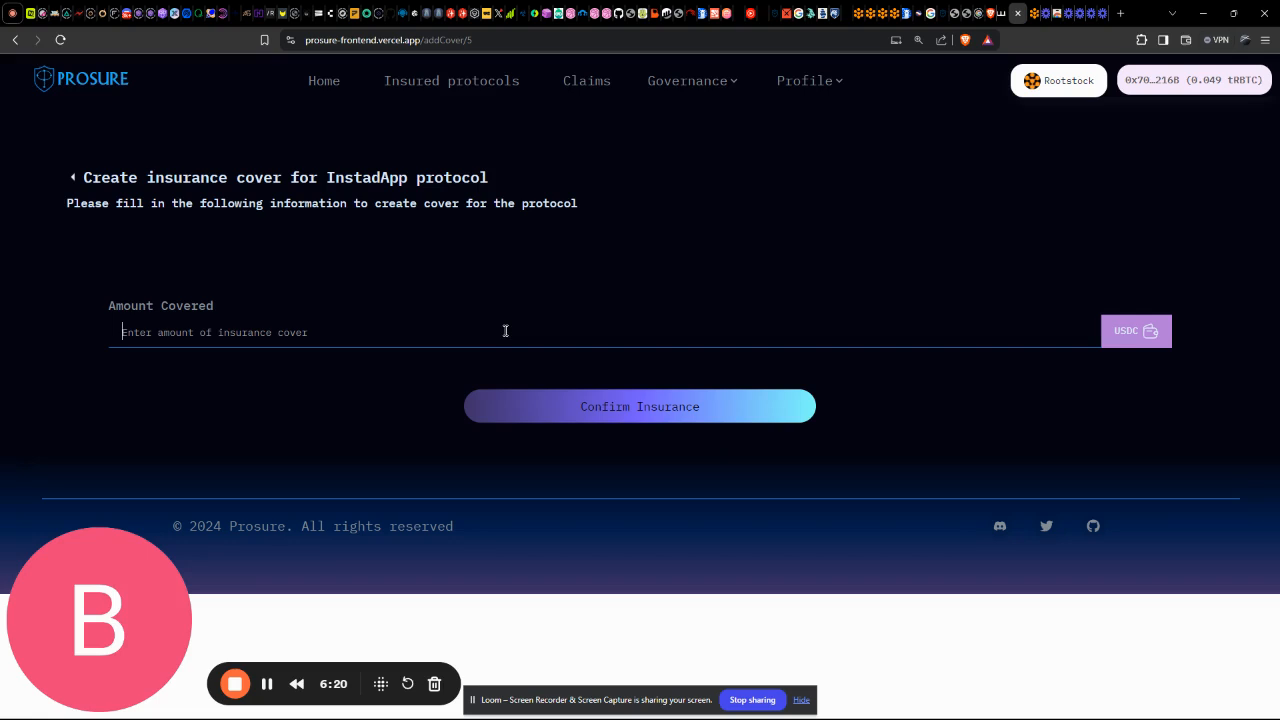
type("100")
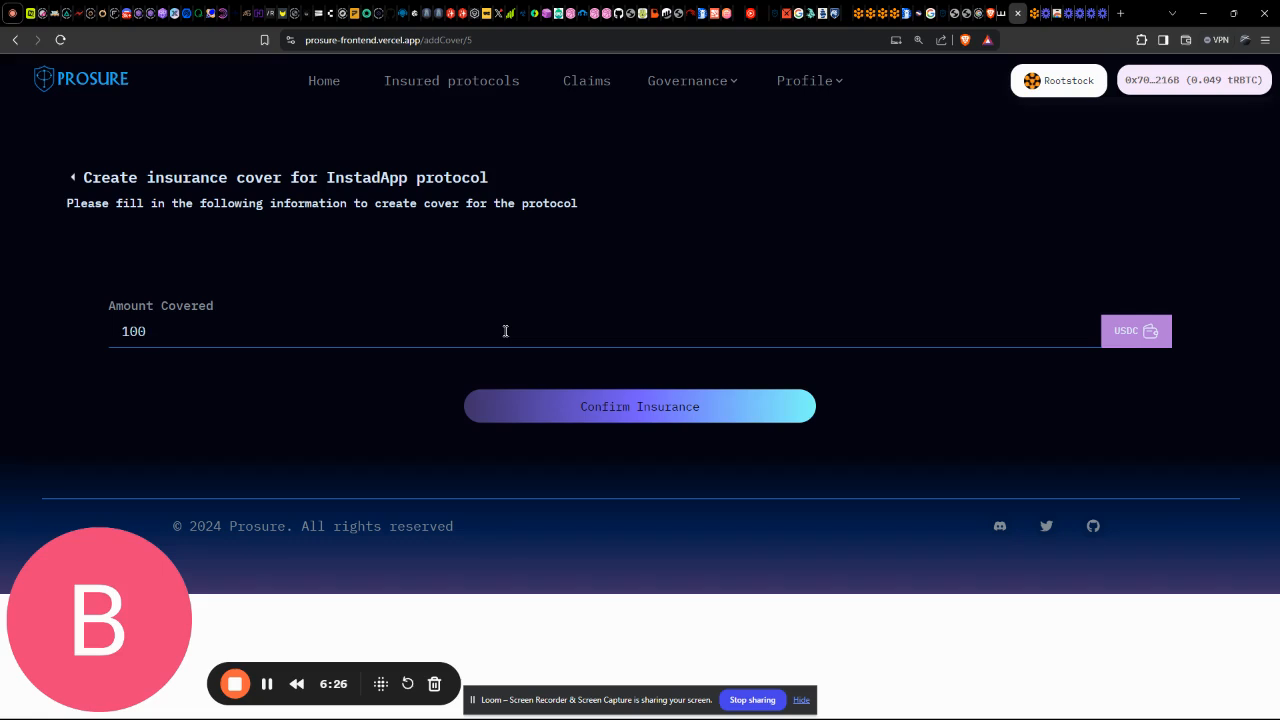
Submit the 100 USDC InstadApp cover and approve the 100 mUSDT spending cap.
left_click(735, 417)
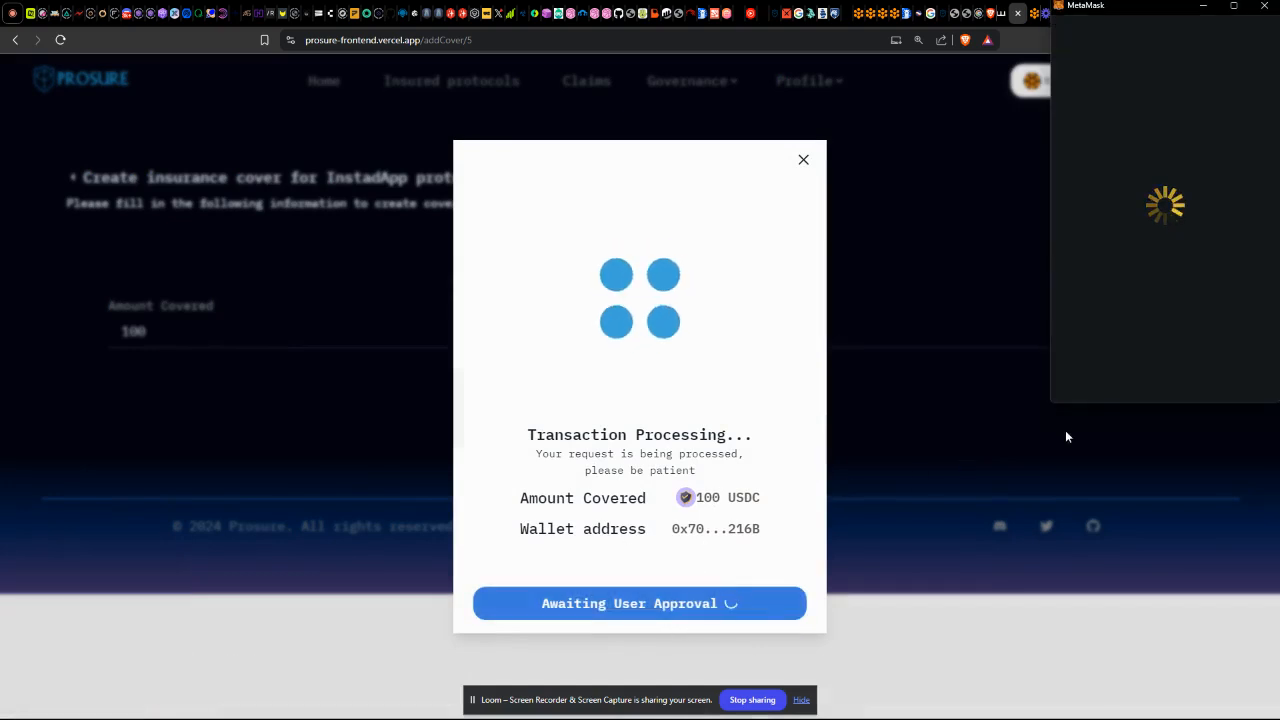
scroll(1181, 326, "down", 1)
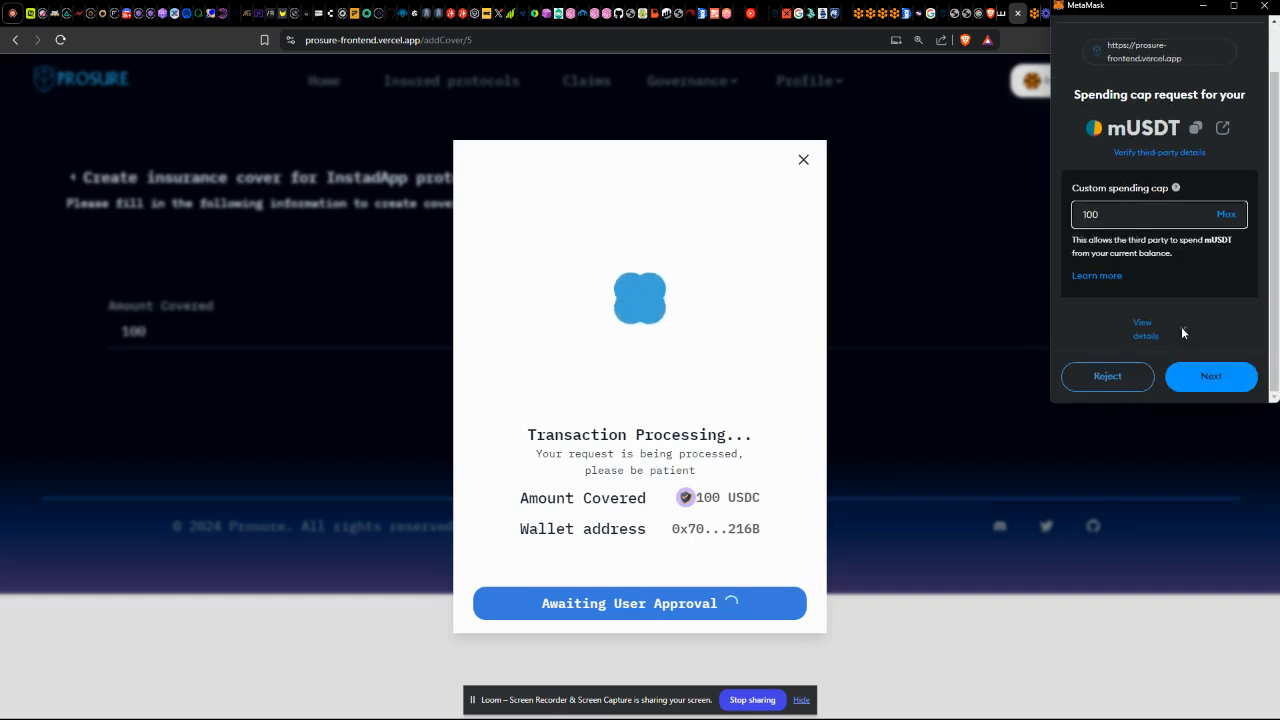
left_click(1207, 378)
left_click(1208, 380)
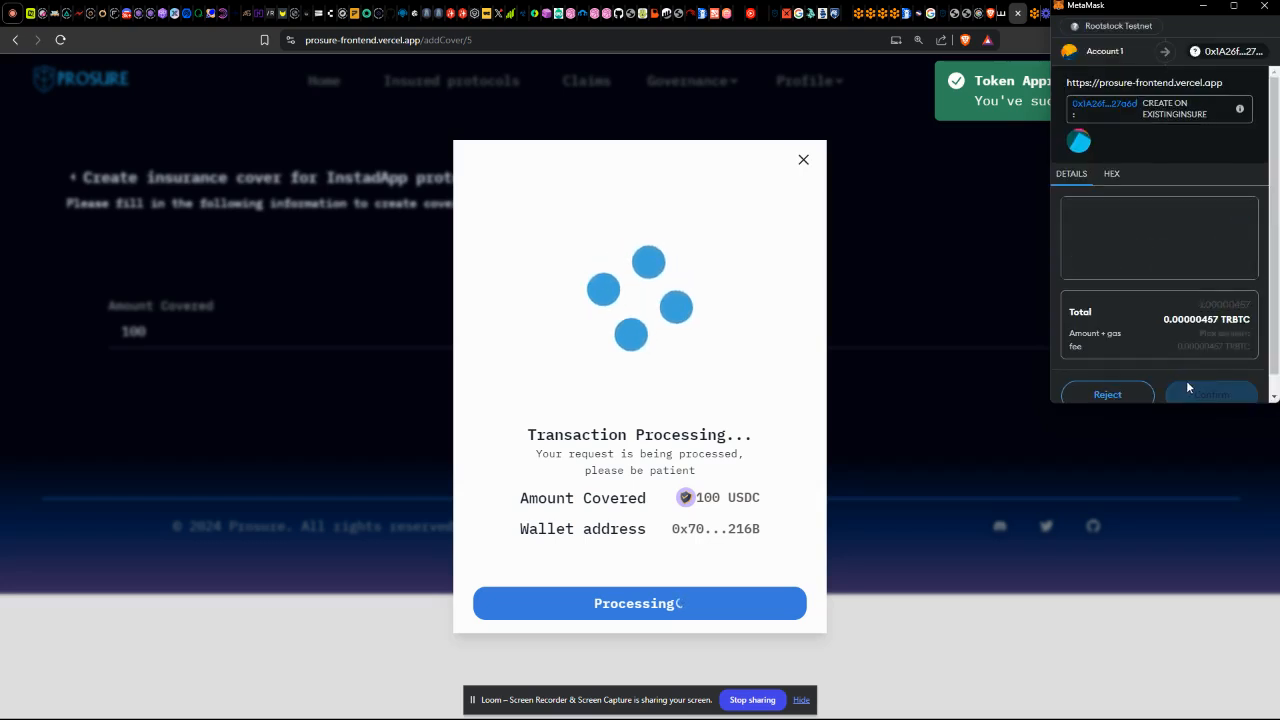
Confirm the cover-creation transaction in MetaMask and close the processing dialog.
scroll(1180, 380, "down", 1)
left_click(1215, 384)
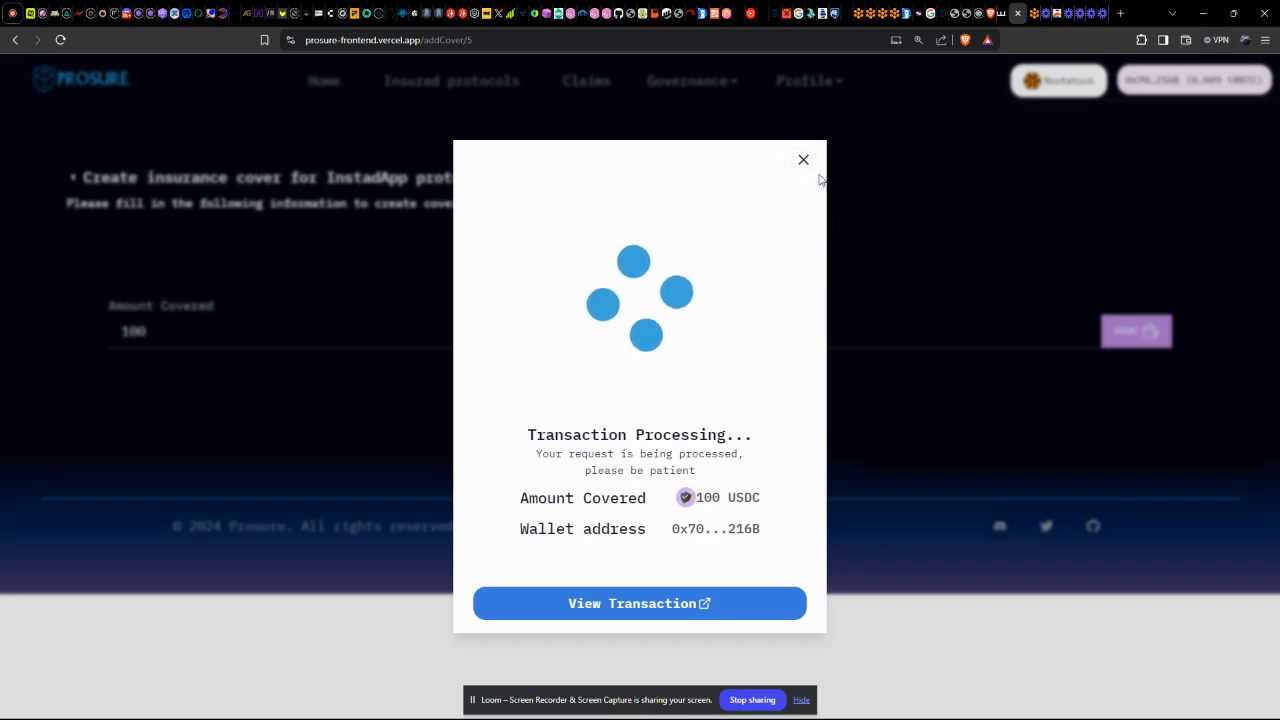
left_click(930, 348)
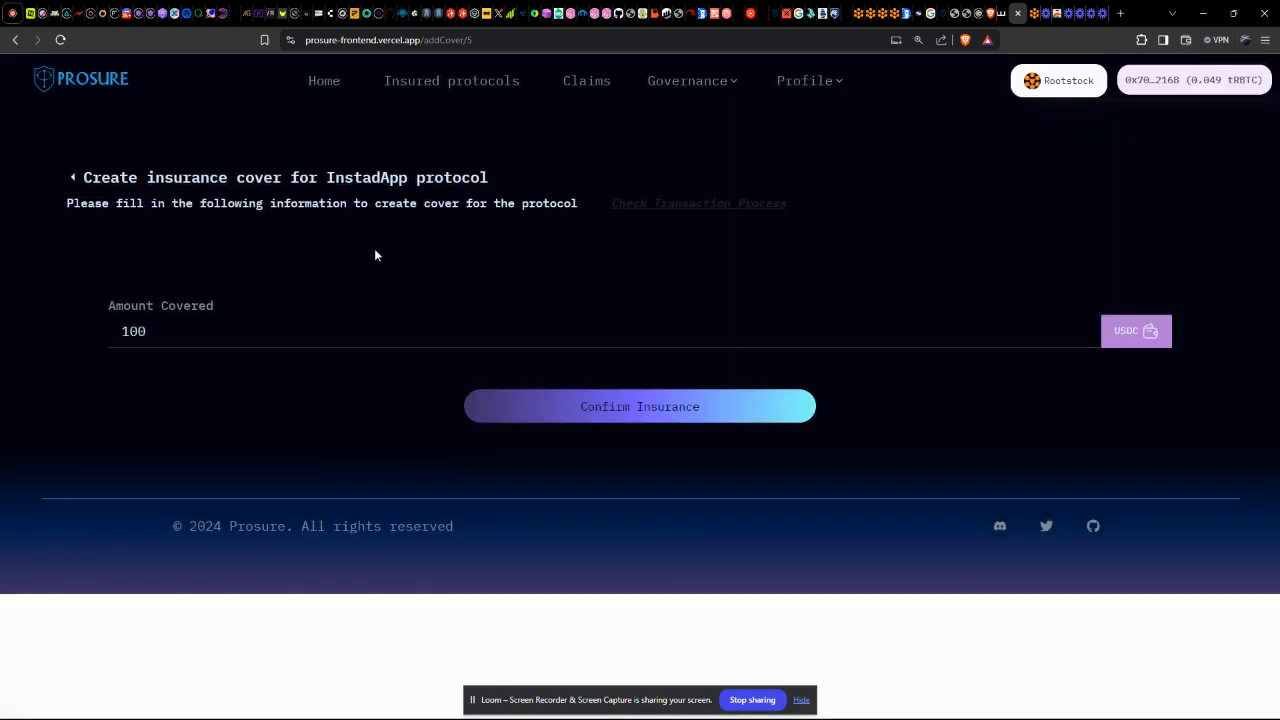
Go back to the protocols list and open the Xblast cover purchase form.
left_click(15, 39)
scroll(385, 200, "down", 1)
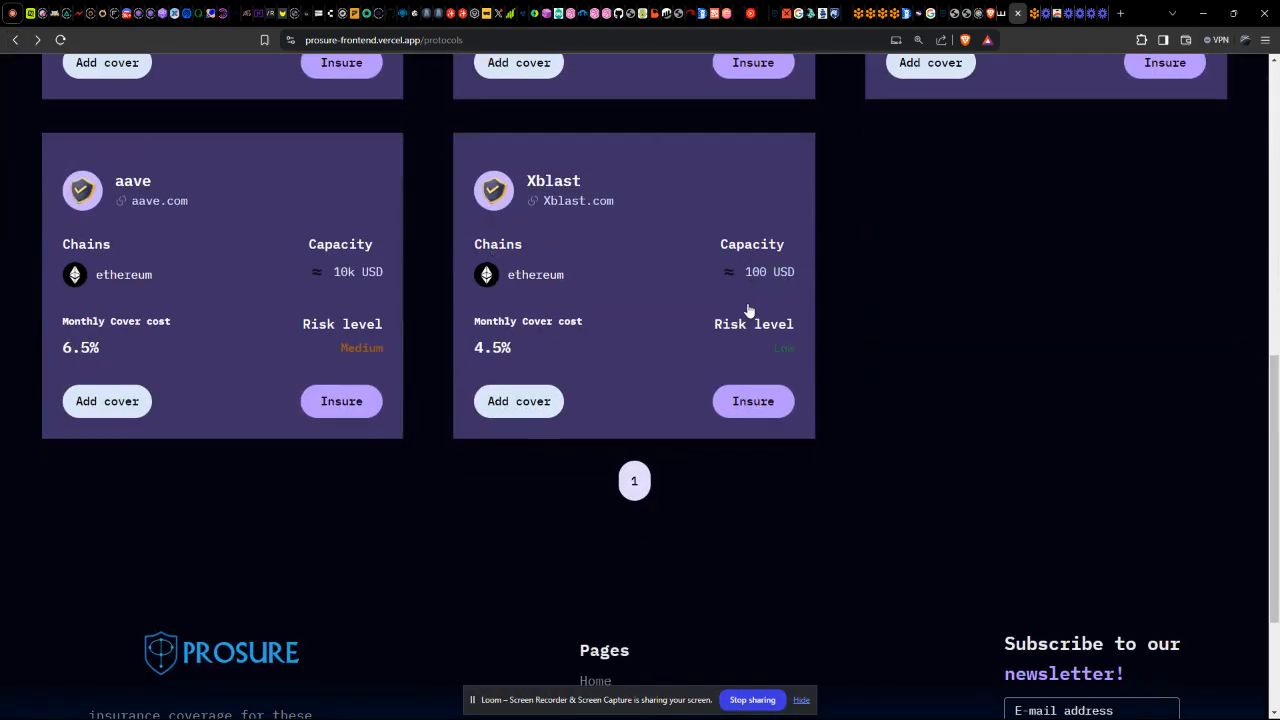
left_click(760, 403)
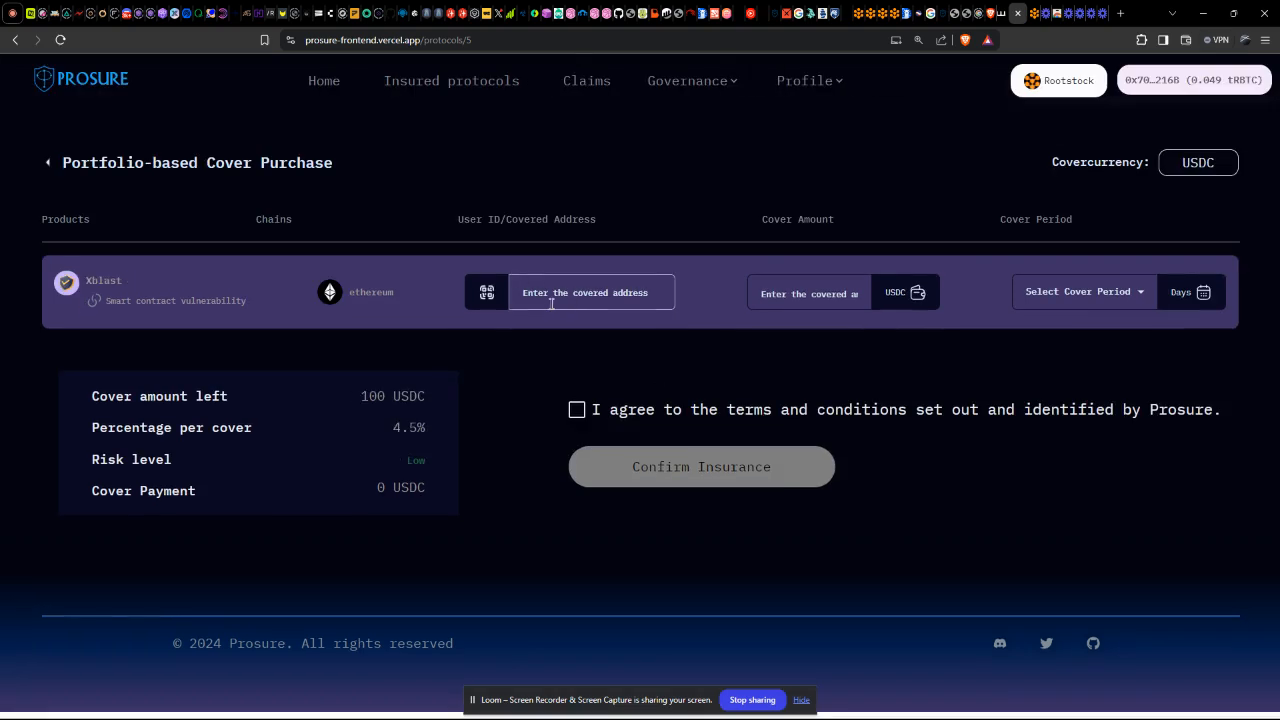
Copy the connected wallet's address and paste it as the covered address.
left_click(1200, 82)
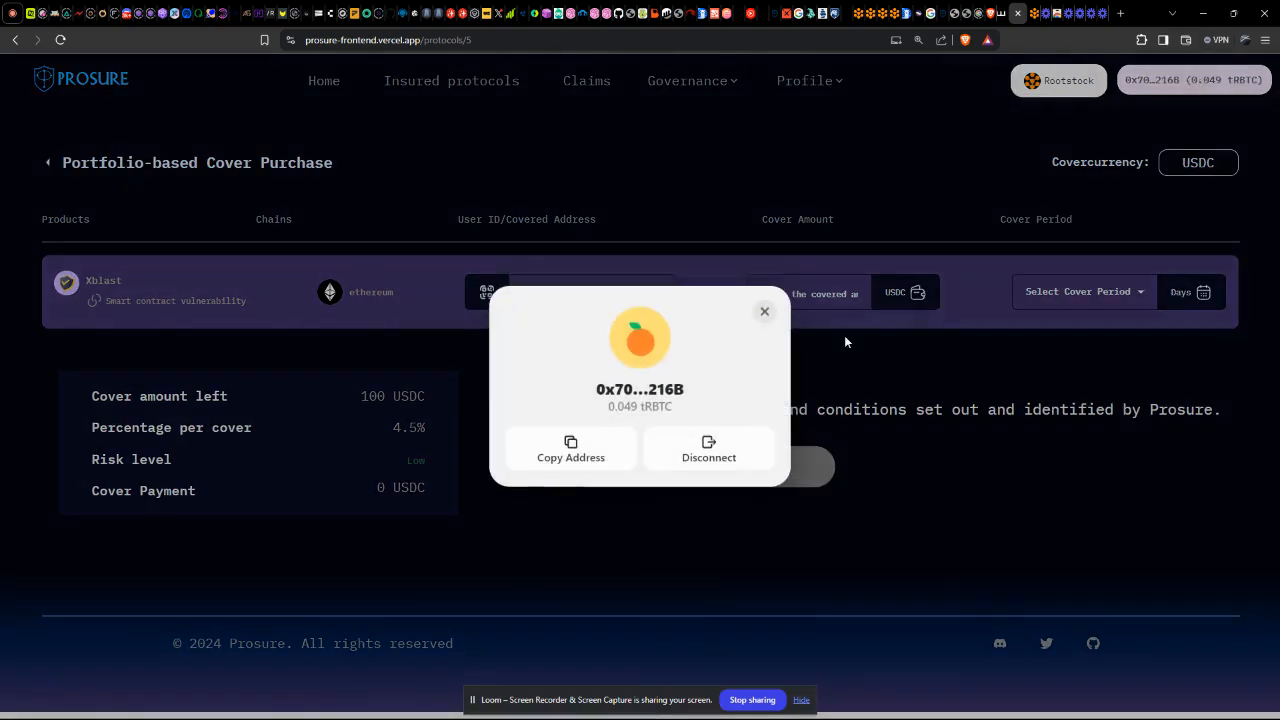
left_click(570, 453)
left_click(434, 346)
left_click(571, 296)
key("ctrl+v")
Set 10 USDC cover for a 30 Days period and accept the terms and conditions.
left_click(789, 297)
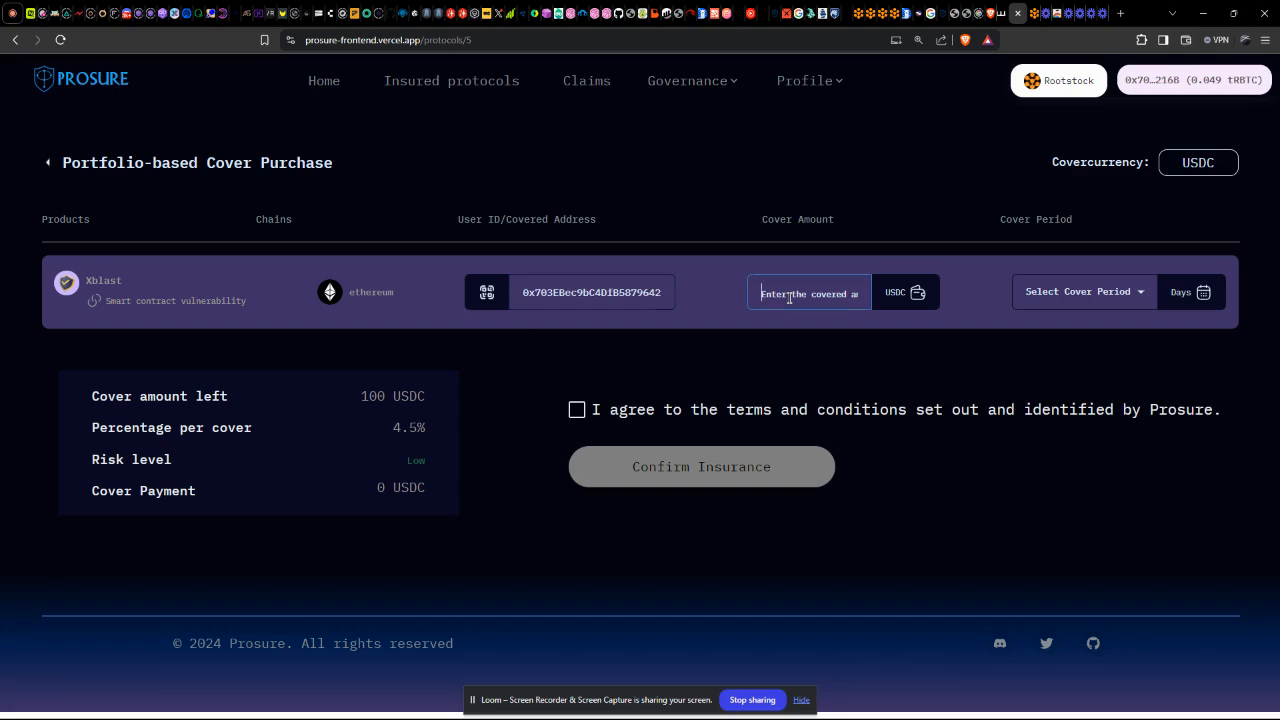
type("10")
left_click(1073, 287)
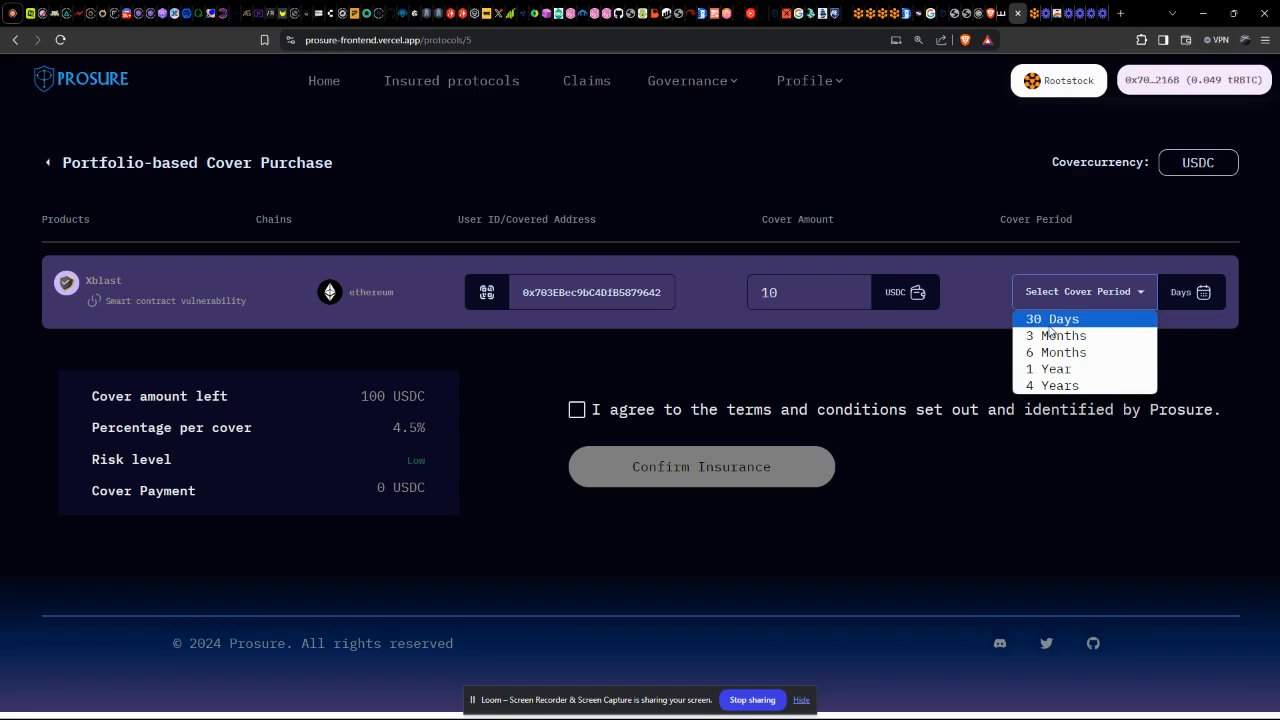
left_click(1050, 326)
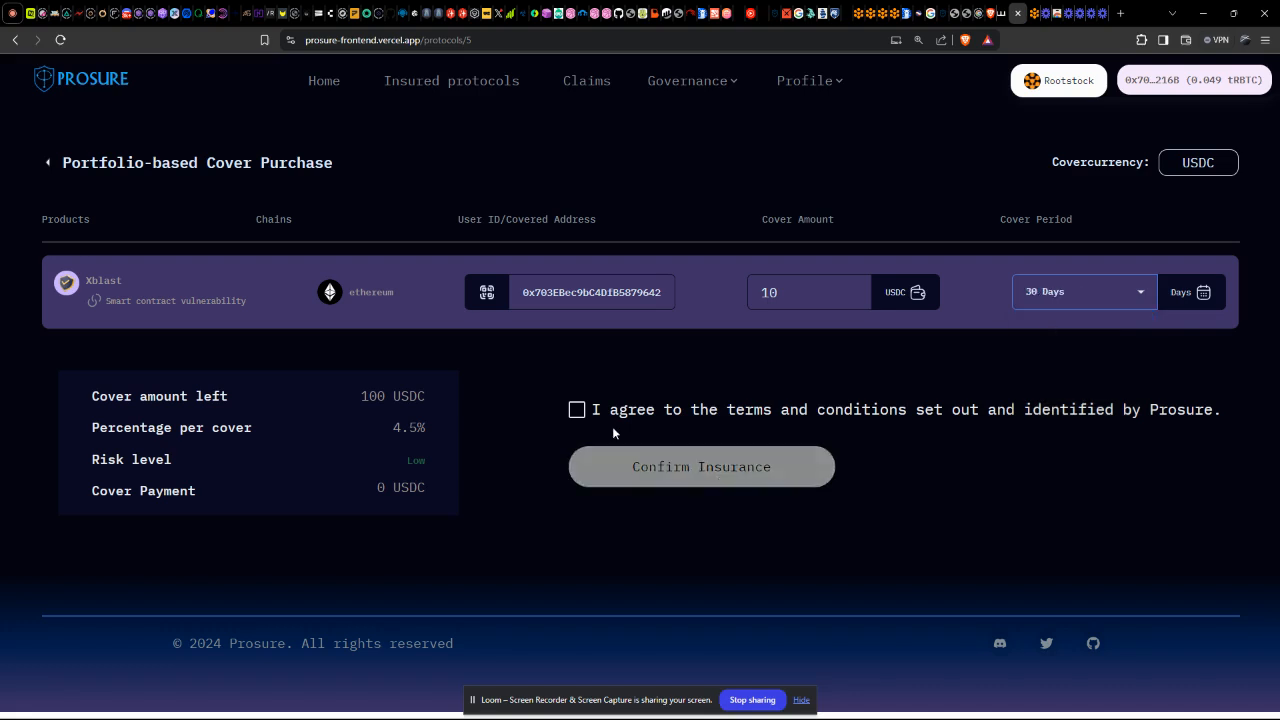
left_click(578, 410)
left_click(578, 410)
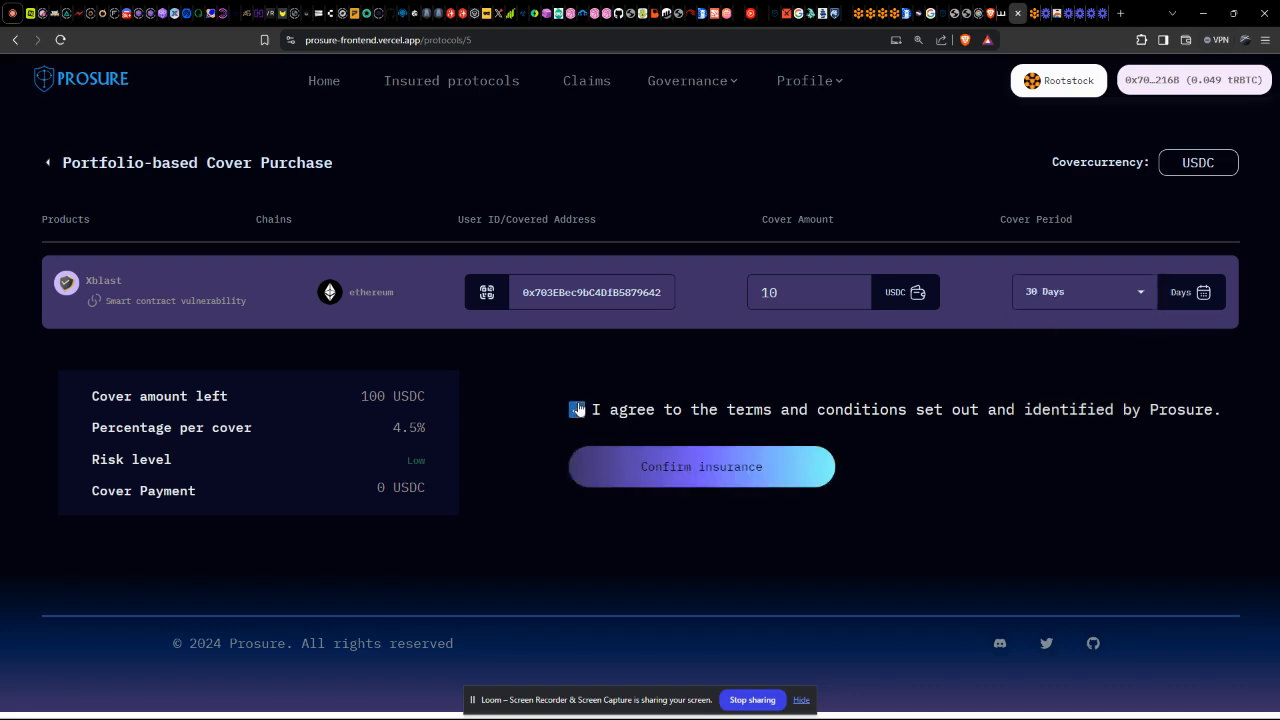
Confirm the Xblast insurance and enter 10 as MetaMask's custom spending cap.
left_click(655, 470)
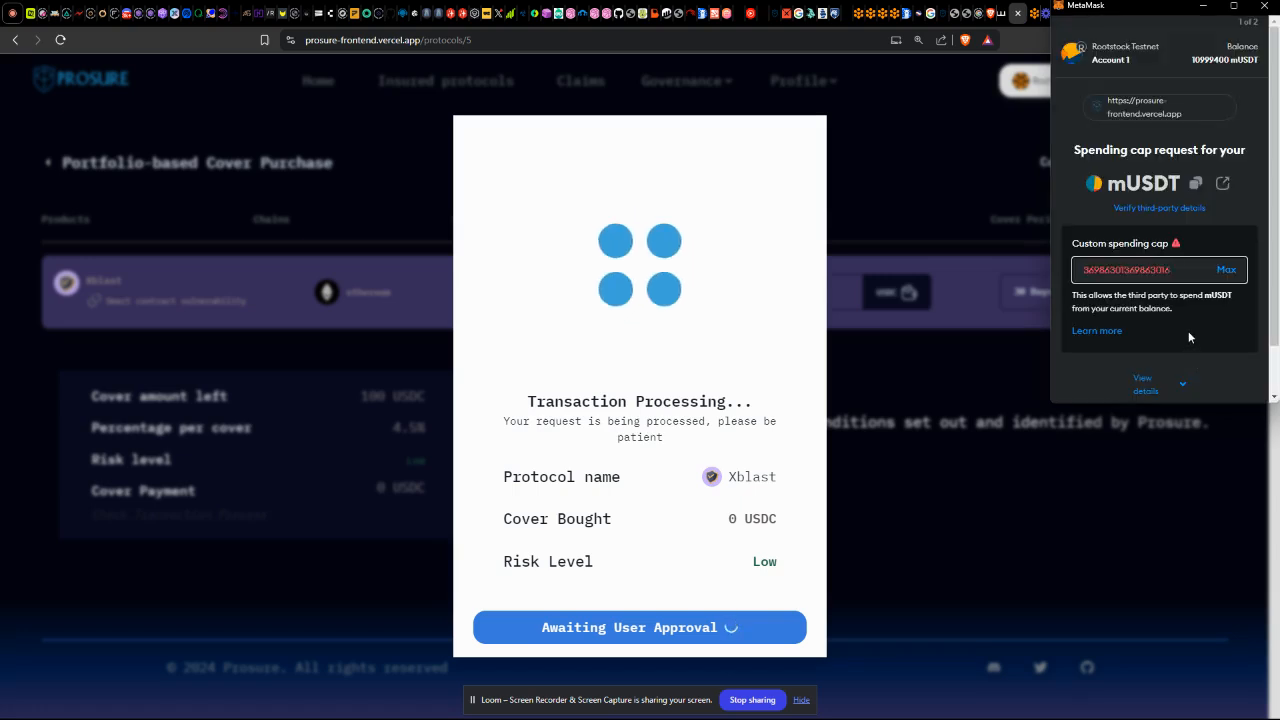
double_click(1178, 269)
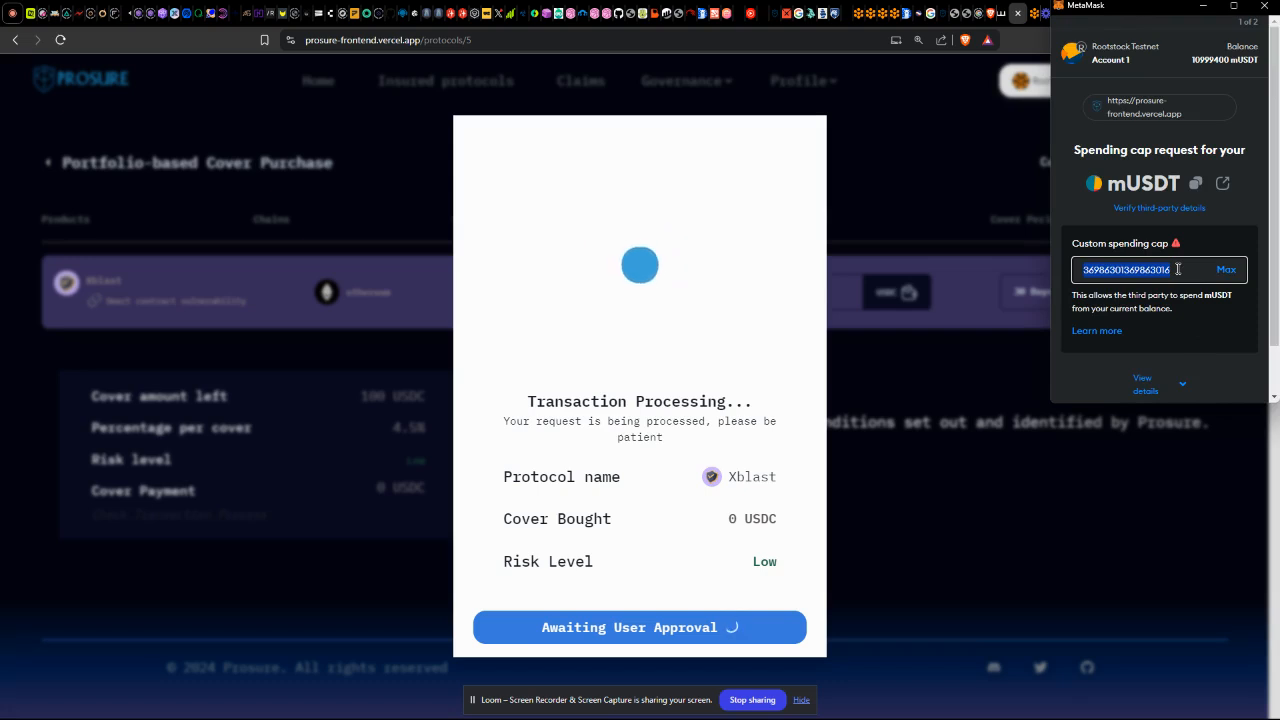
type("10")
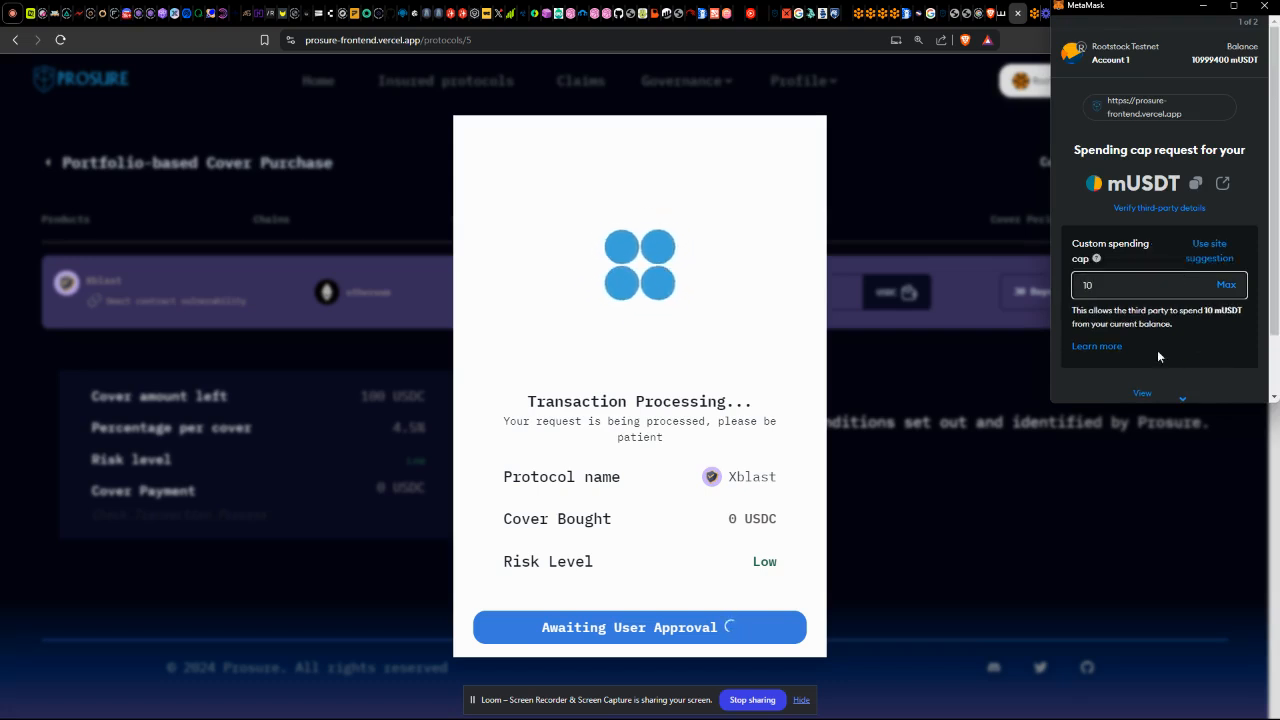
scroll(1178, 287, "down", 2)
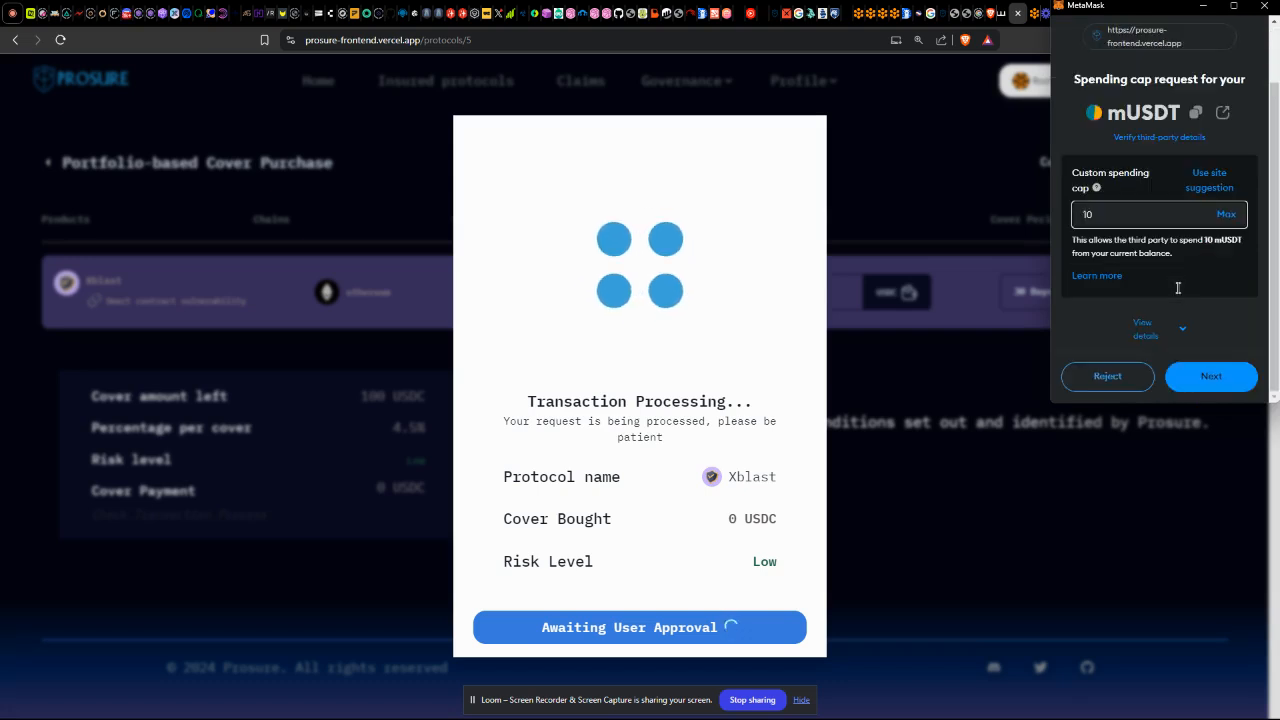
Approve the 10 mUSDT spending cap and decline the incoming WhatsApp call.
left_click(1222, 378)
left_click(1222, 379)
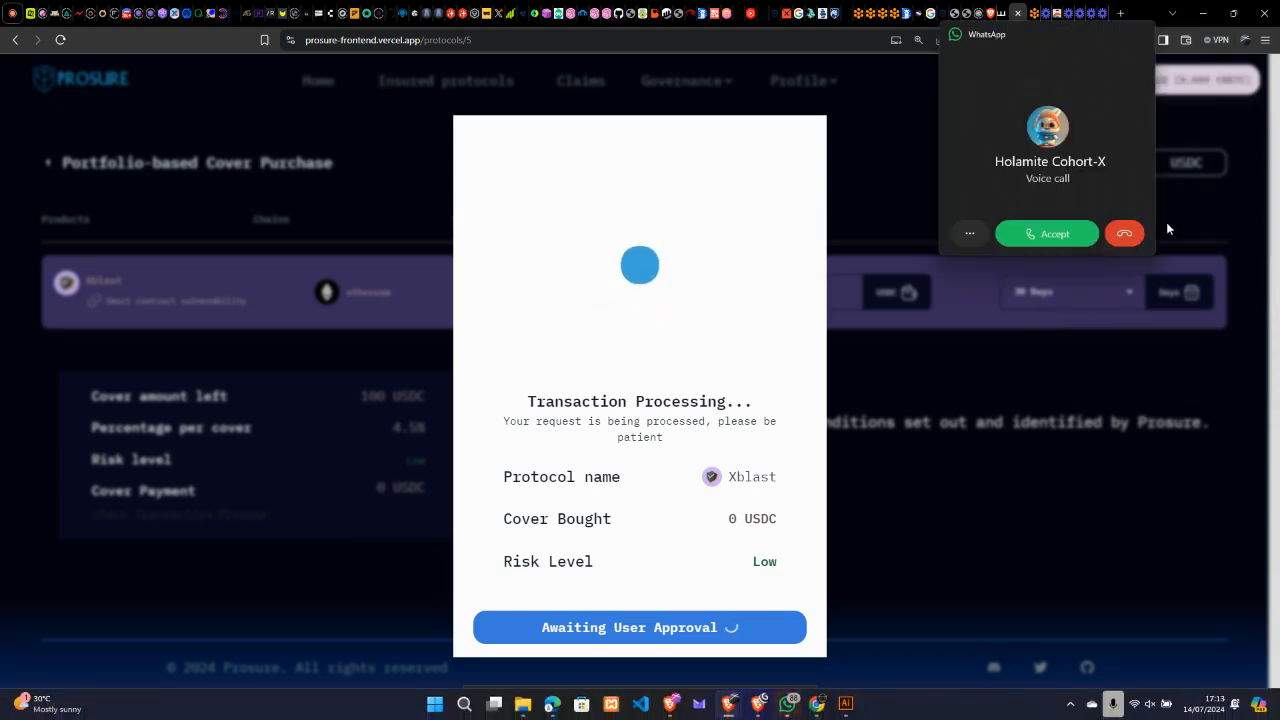
left_click(1127, 235)
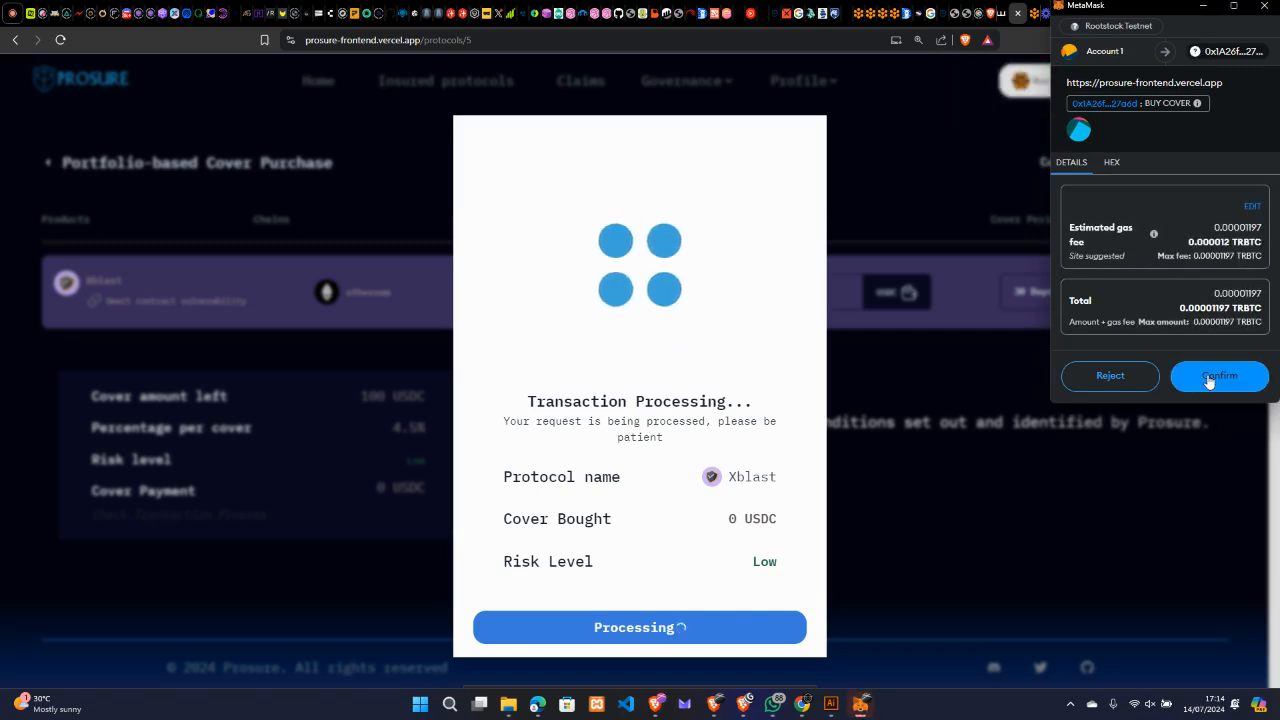
Confirm the buy-cover transaction in MetaMask and close the Transaction Completed dialog.
left_click(1201, 385)
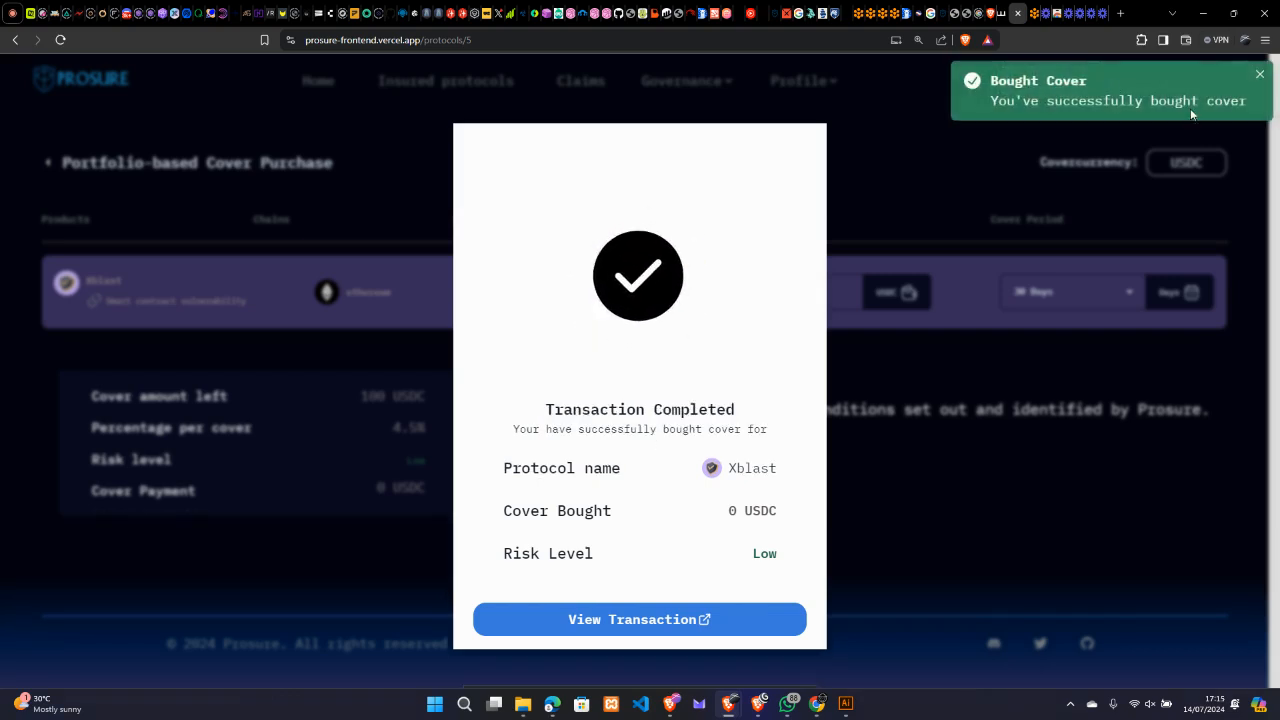
left_click(899, 510)
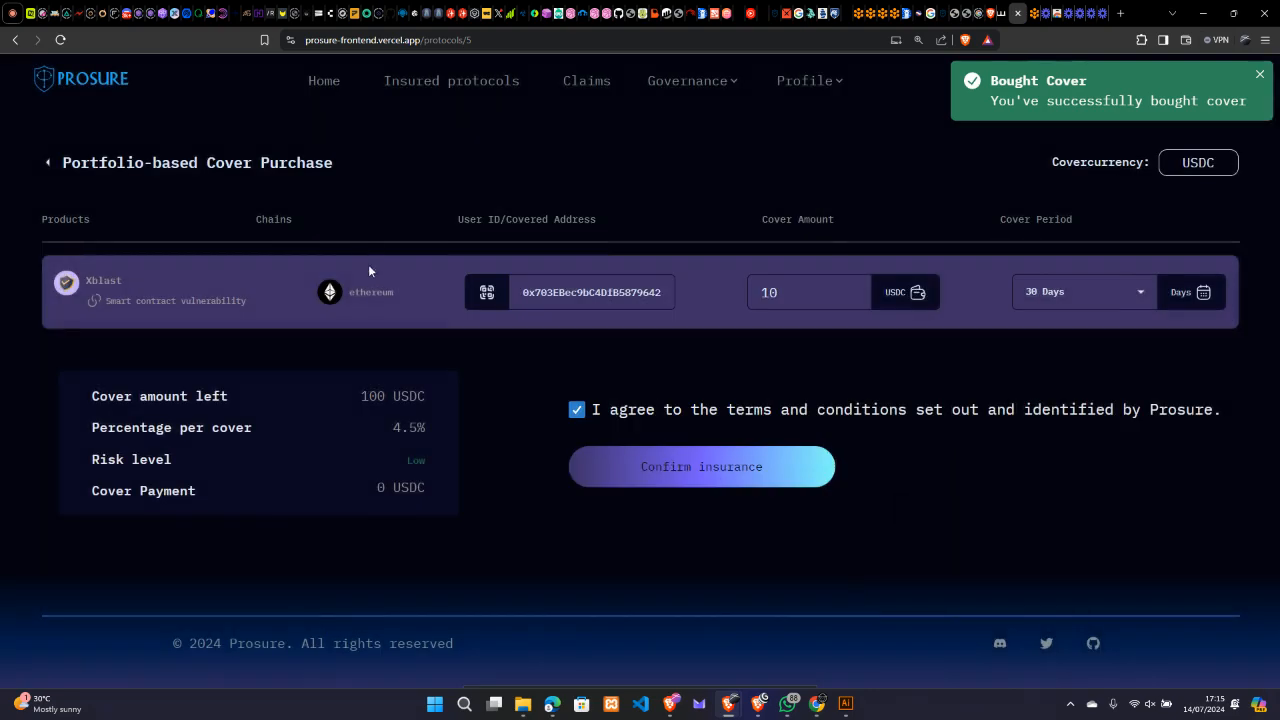
Check that Xblast's capacity in the protocols list now reads 200 USD.
scroll(400, 272, "down", 4)
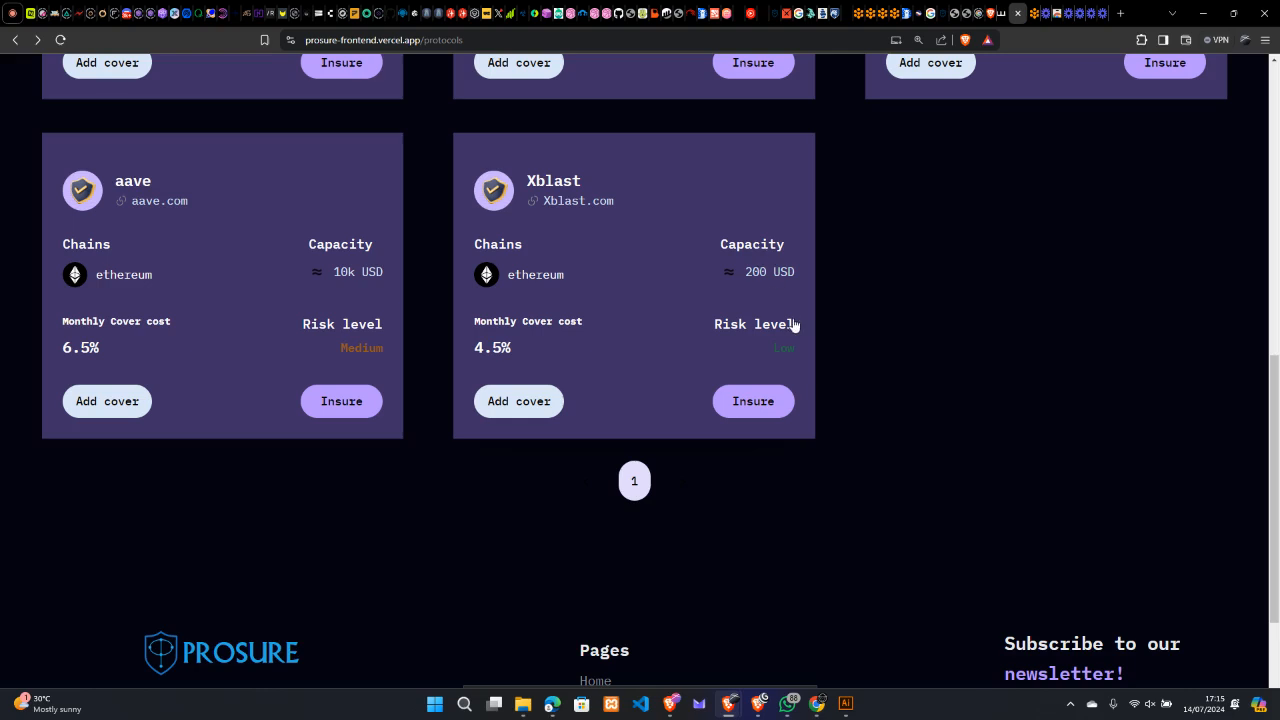
scroll(795, 325, "up", 10)
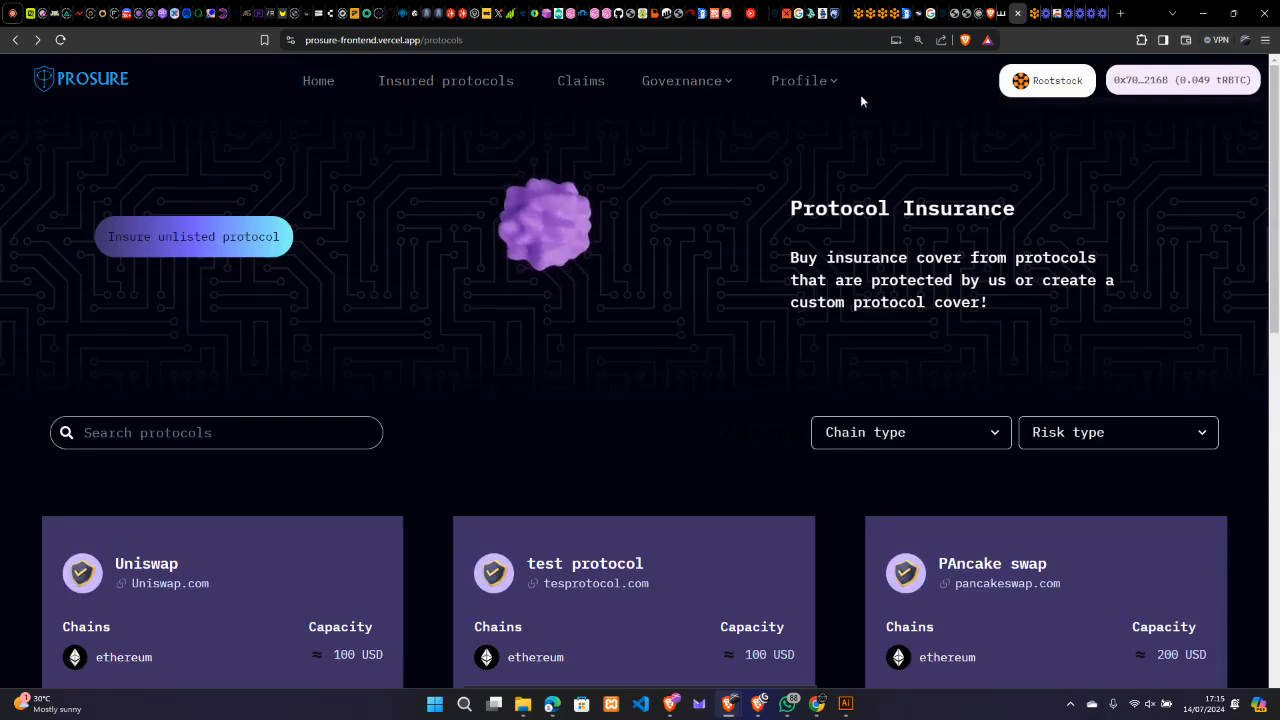
mouse_move(793, 92)
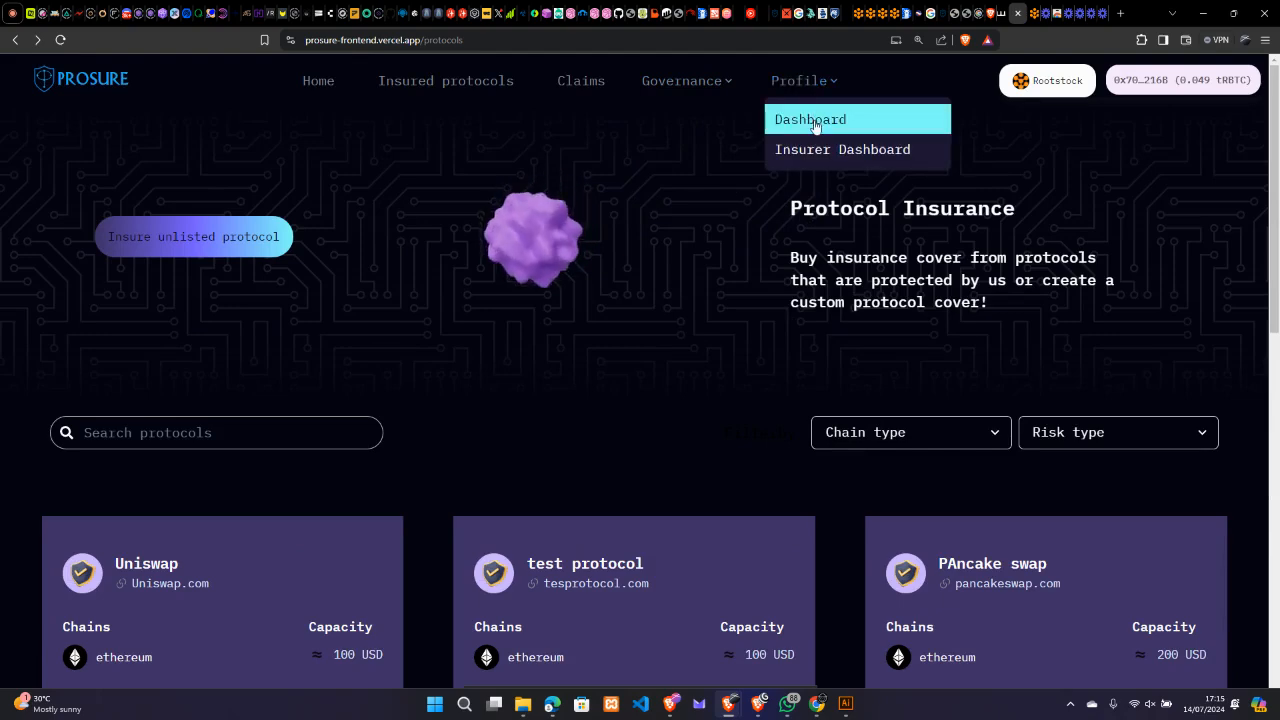
Open the Profile dashboard and review its stats: 8 protocols insured, 4500.00 USDT cover, 20,000.00 USDT staked.
left_click(813, 120)
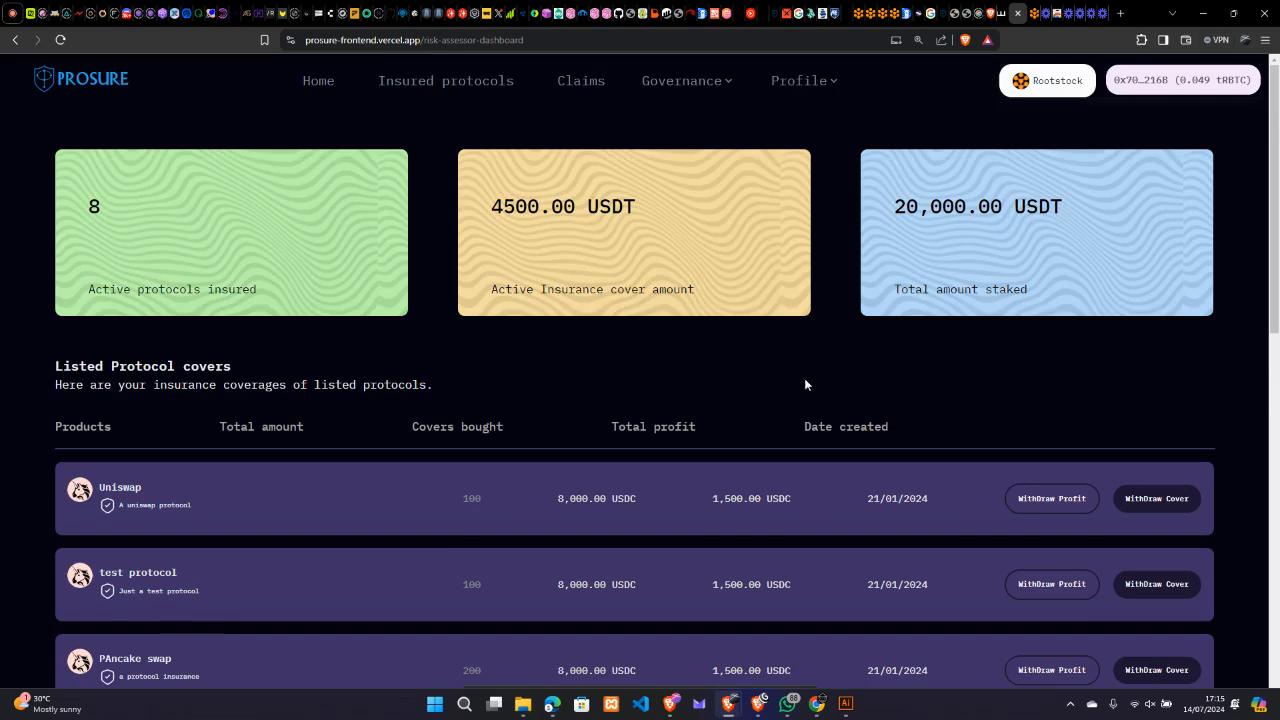
scroll(804, 380, "down", 1)
scroll(806, 384, "up", 1)
scroll(806, 384, "down", 4)
scroll(805, 378, "down", 3)
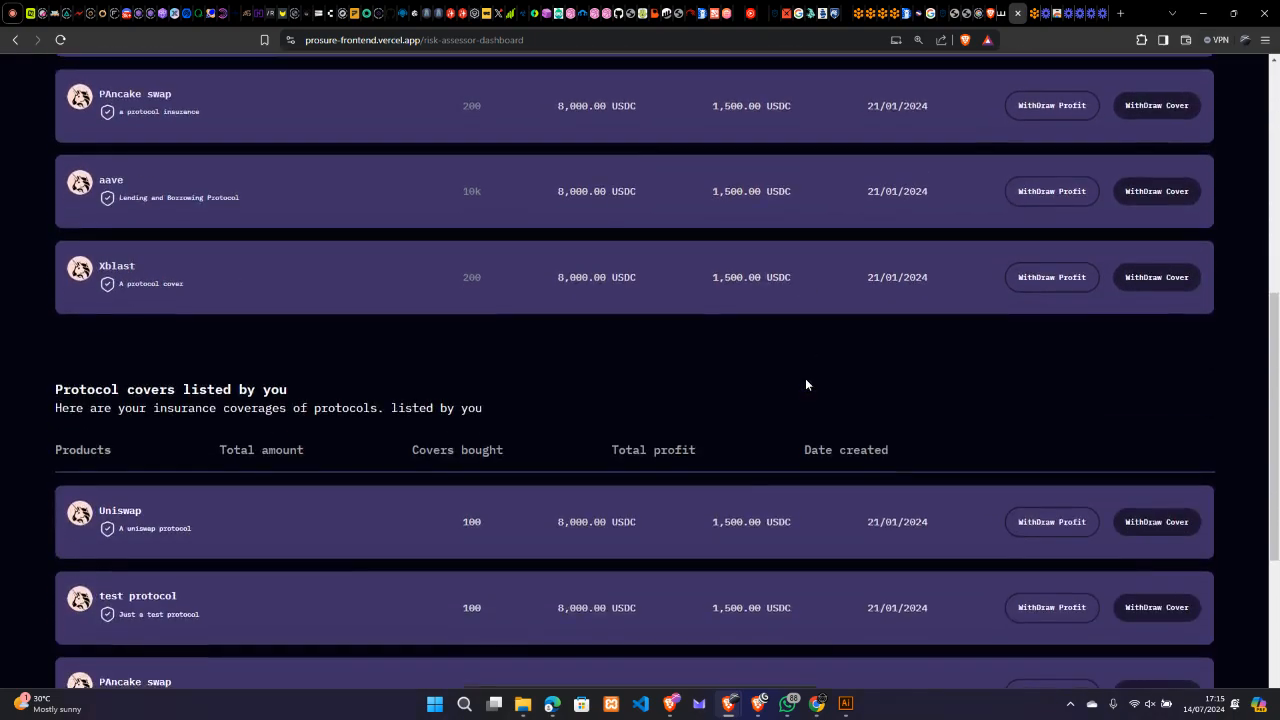
scroll(805, 378, "up", 7)
left_click(800, 81)
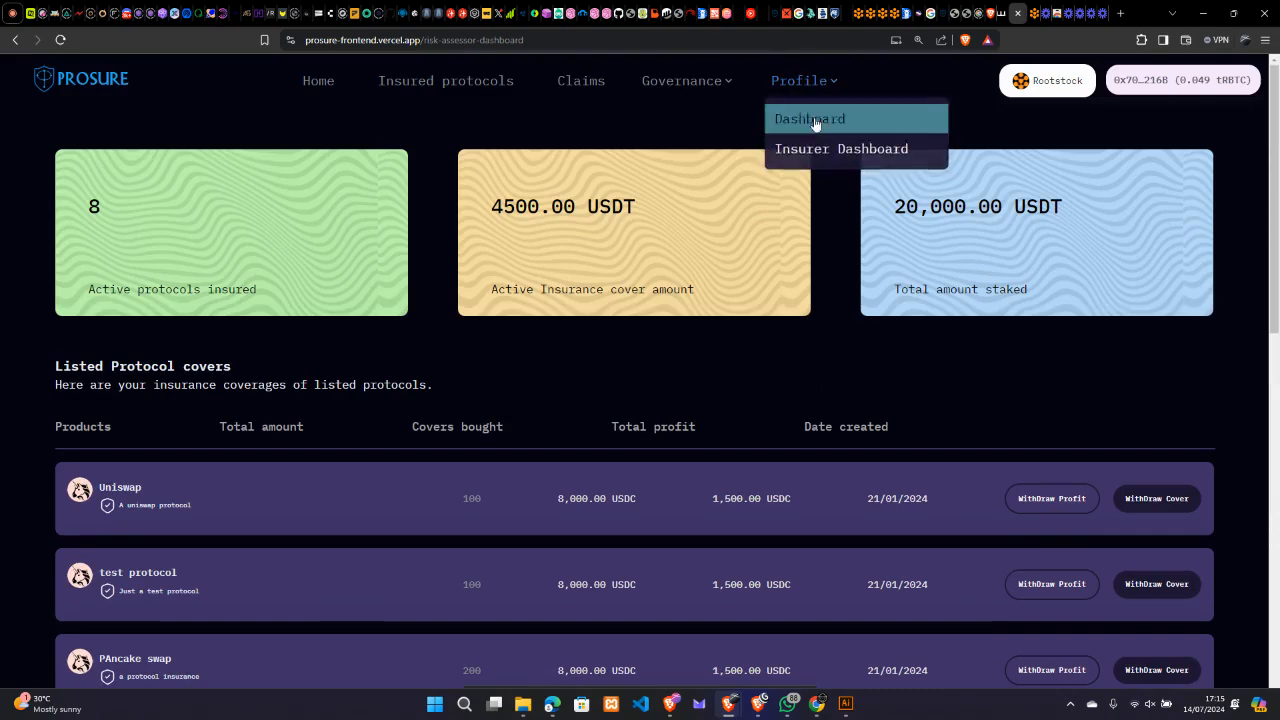
Open the Insurer Dashboard and review active InstaDapp covers and completed 2,000.000 USDT claims.
left_click(816, 148)
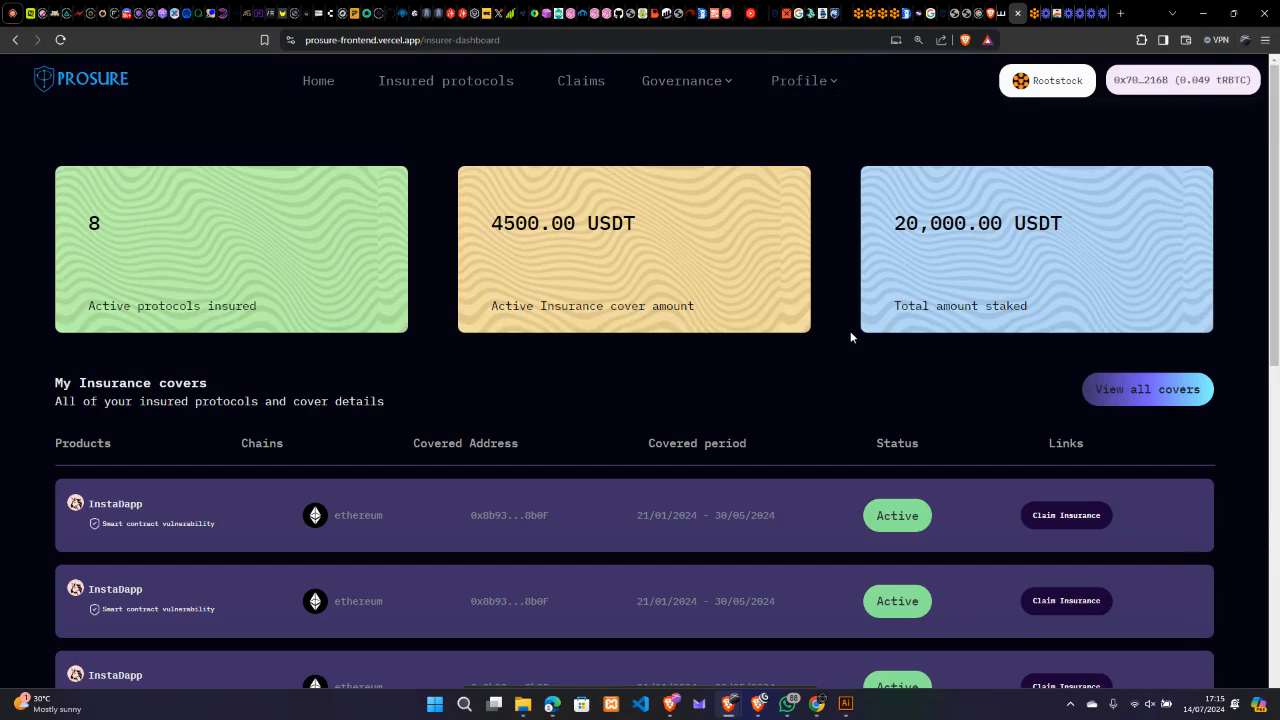
scroll(850, 333, "down", 1)
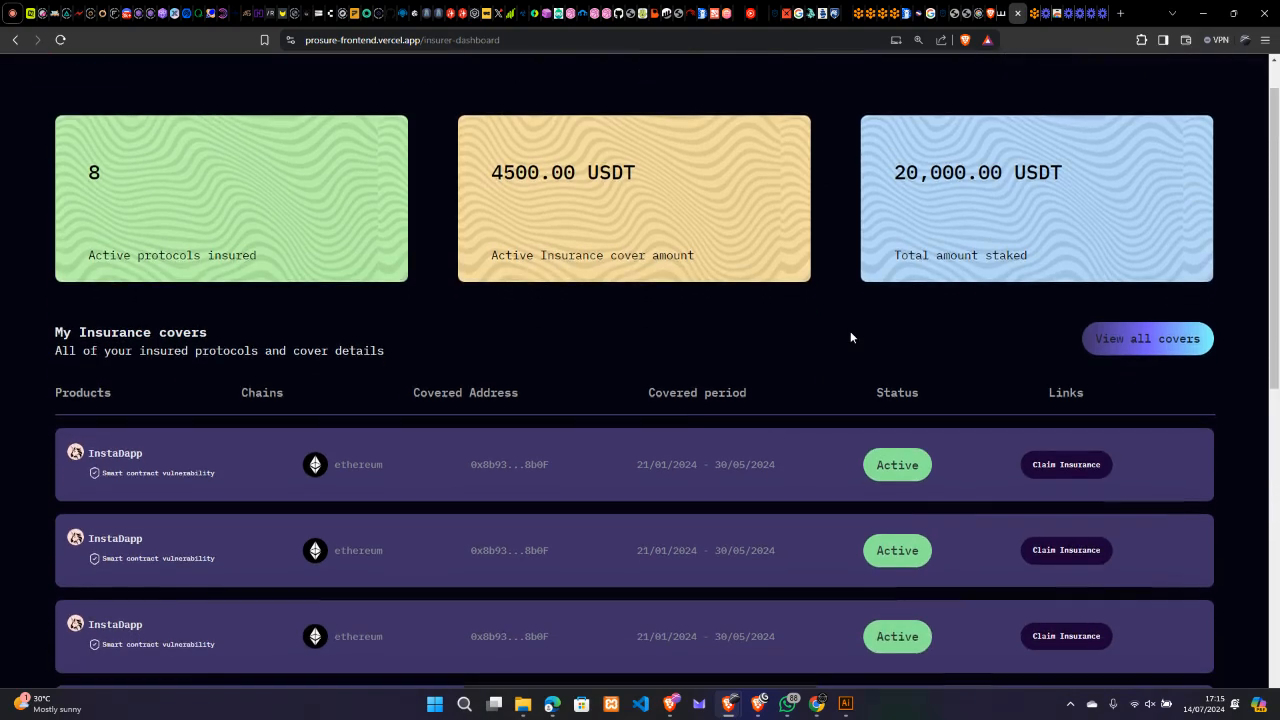
scroll(851, 335, "down", 2)
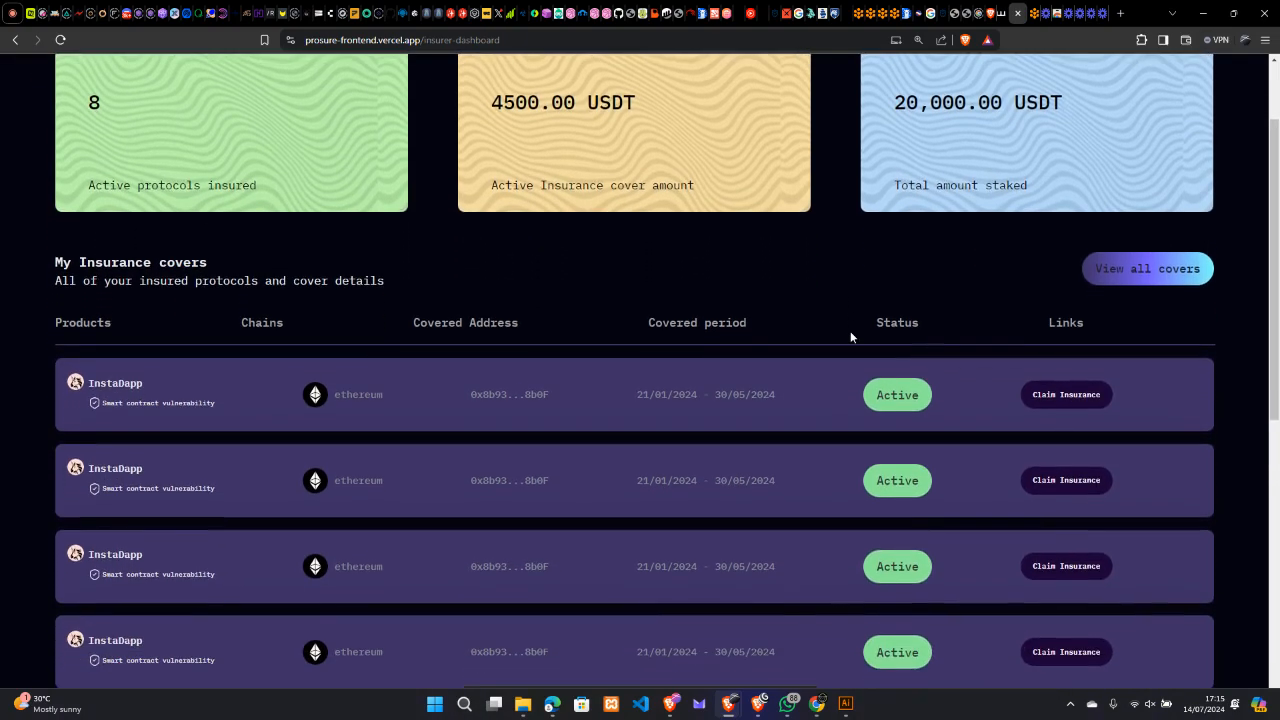
scroll(850, 336, "down", 3)
scroll(850, 336, "down", 3)
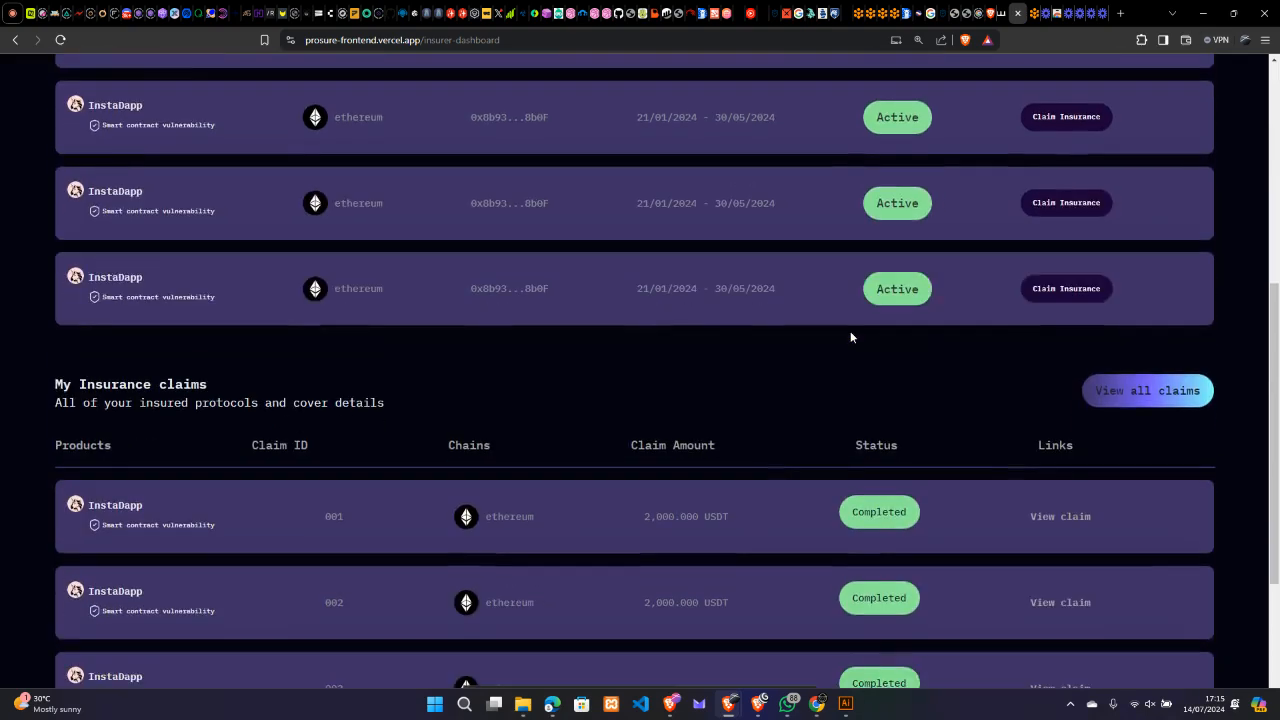
scroll(850, 333, "up", 5)
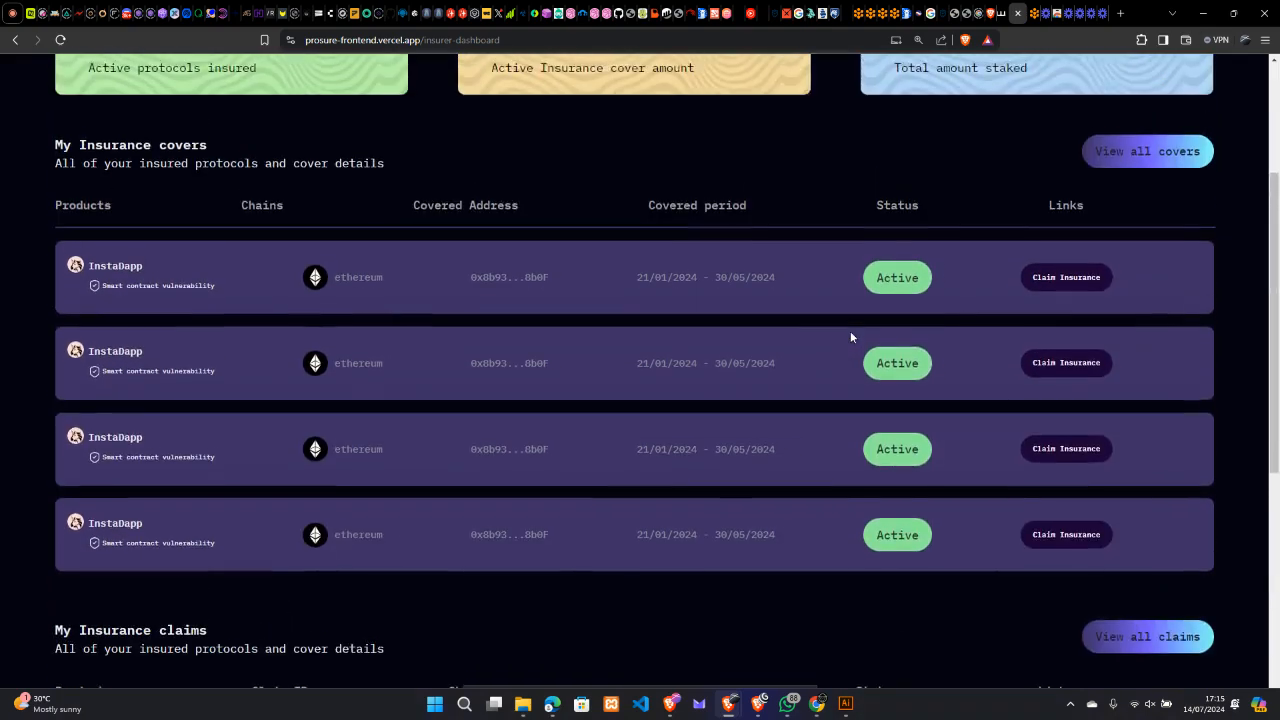
scroll(851, 337, "up", 2)
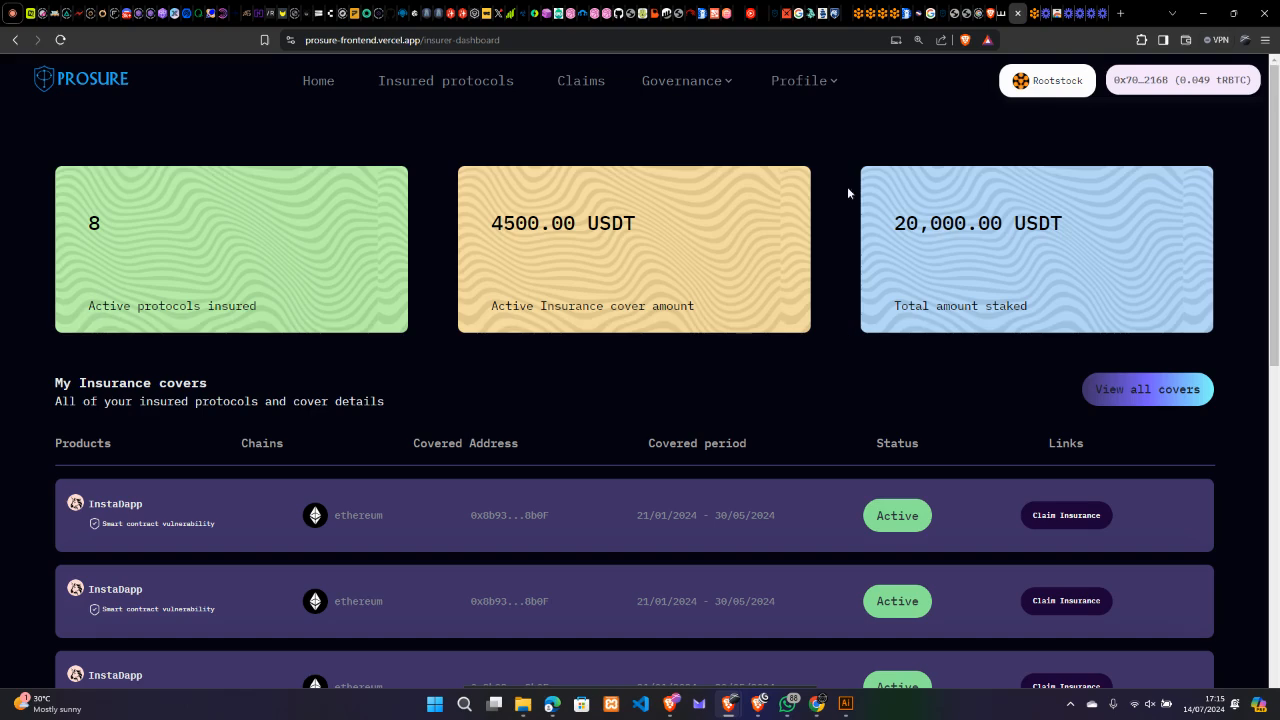
left_click(824, 82)
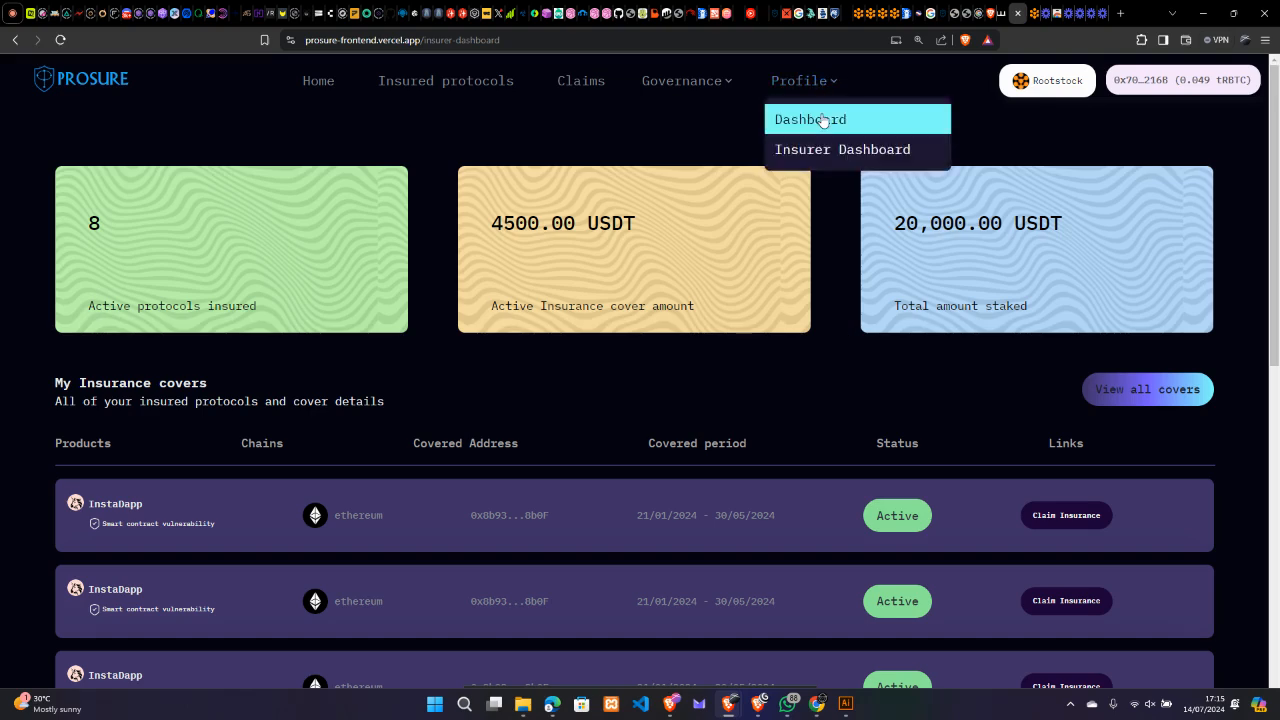
Reopen the dashboard and review listed covers for Uniswap, test protocol, PAncake swap, aave and Xblast.
left_click(822, 120)
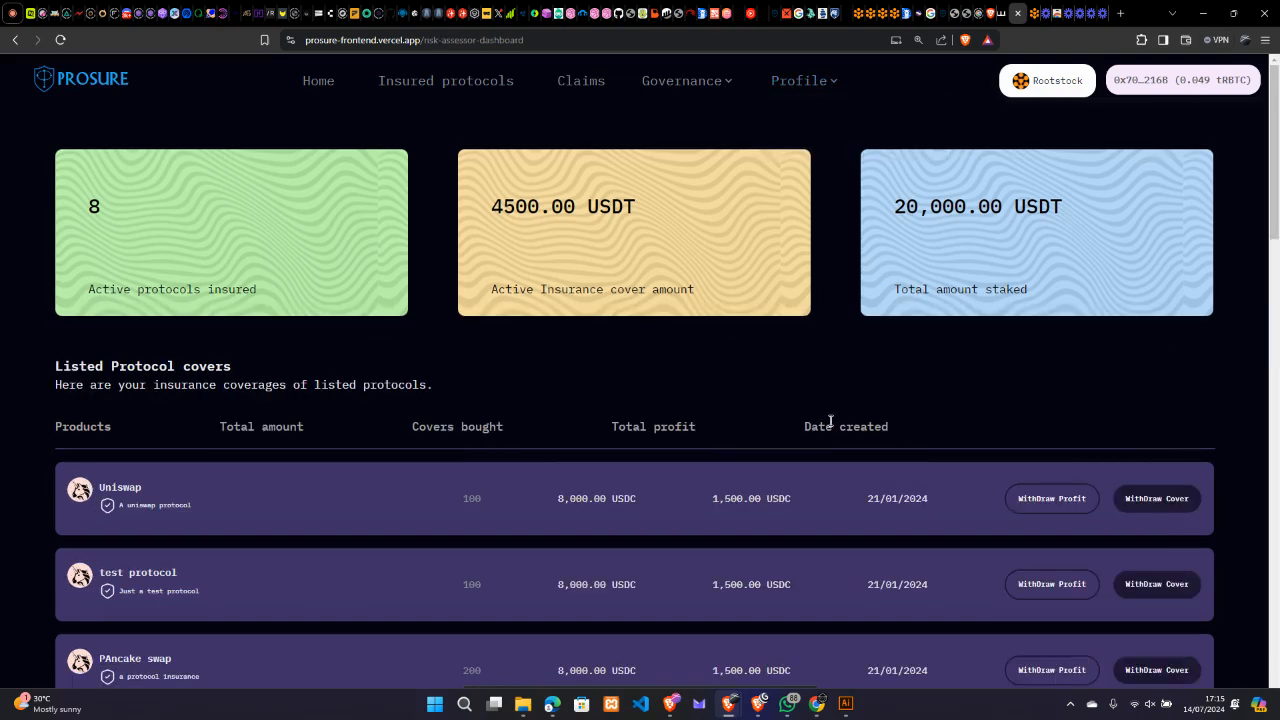
scroll(830, 421, "down", 1)
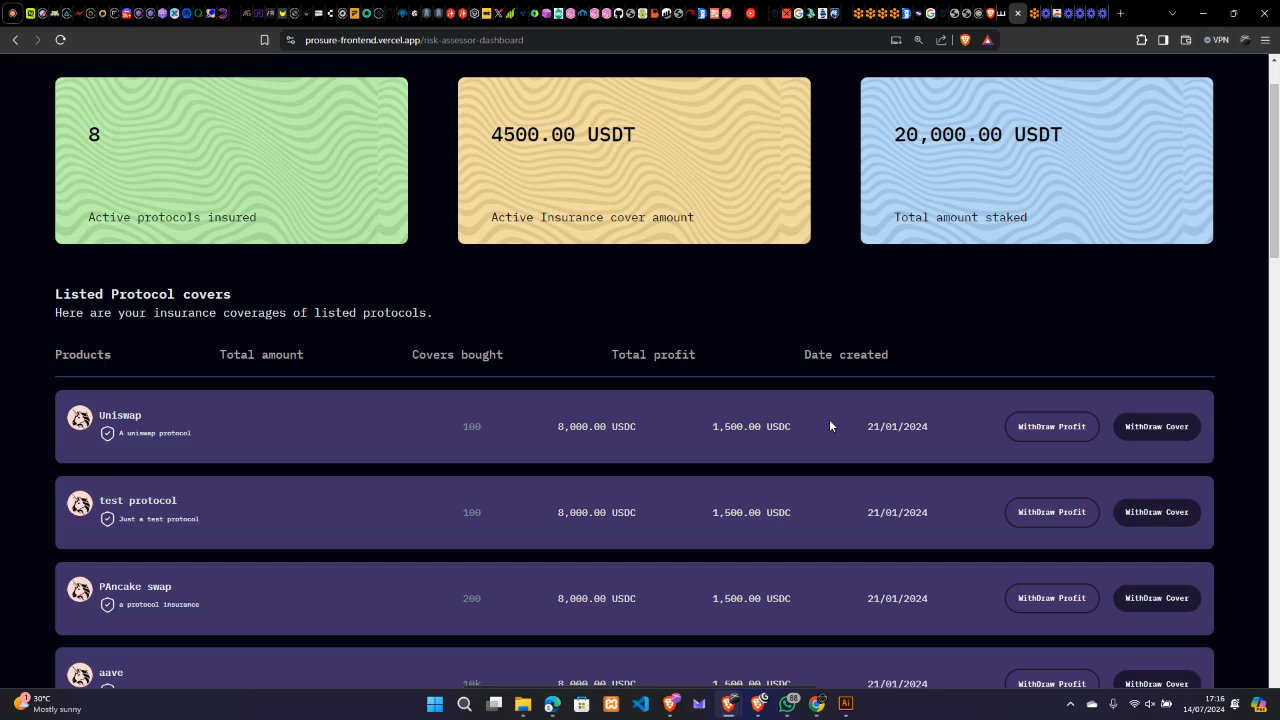
scroll(829, 425, "down", 10)
scroll(829, 425, "up", 10)
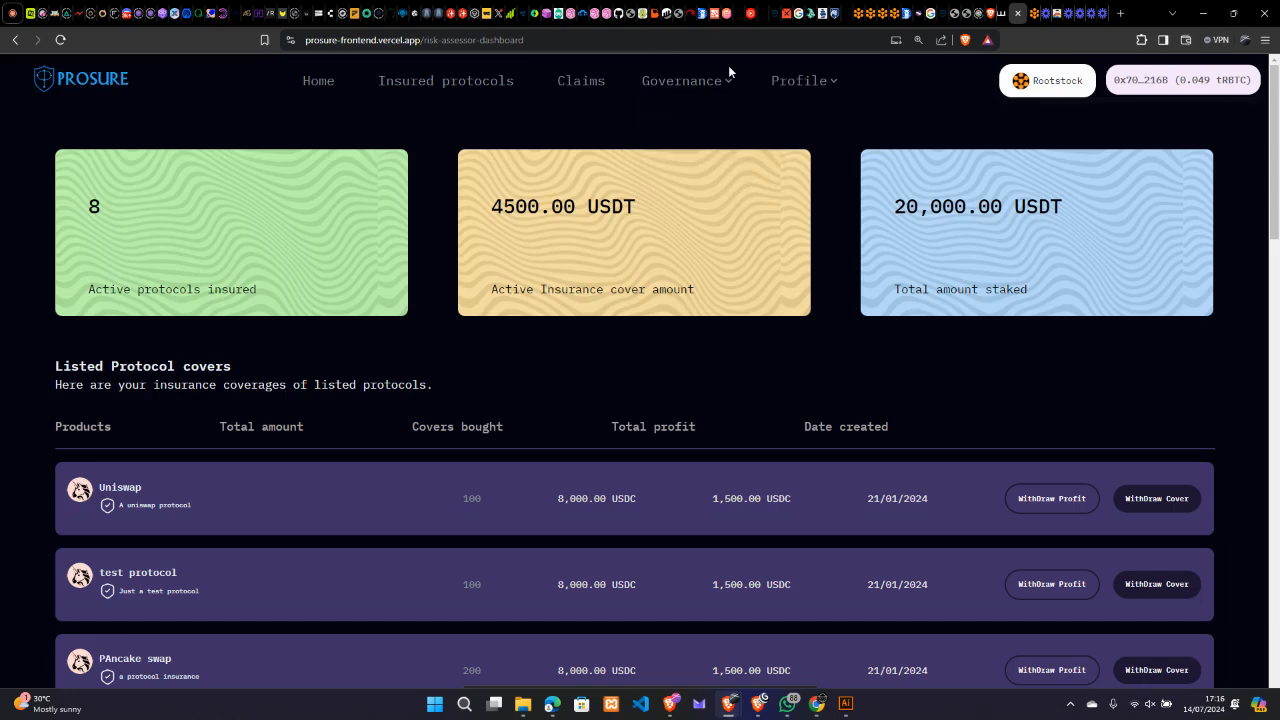
mouse_move(667, 88)
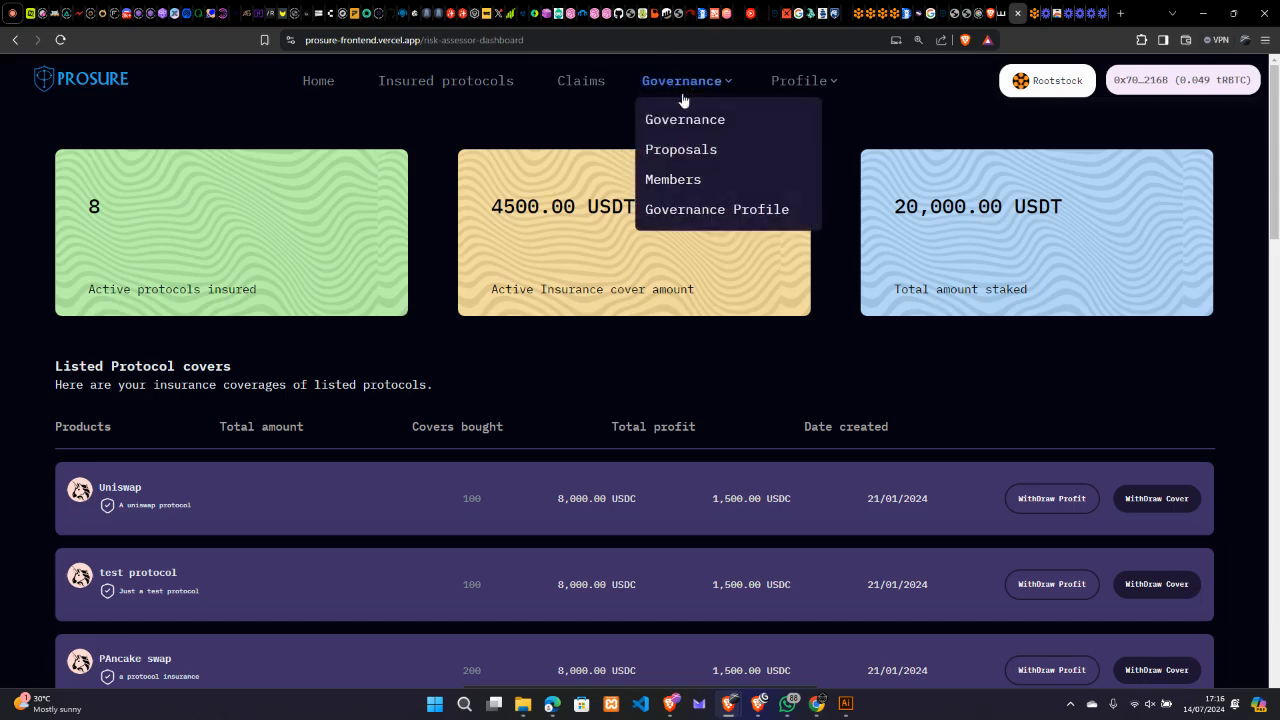
Open the Governance DAO landing page from the Governance menu.
left_click(682, 119)
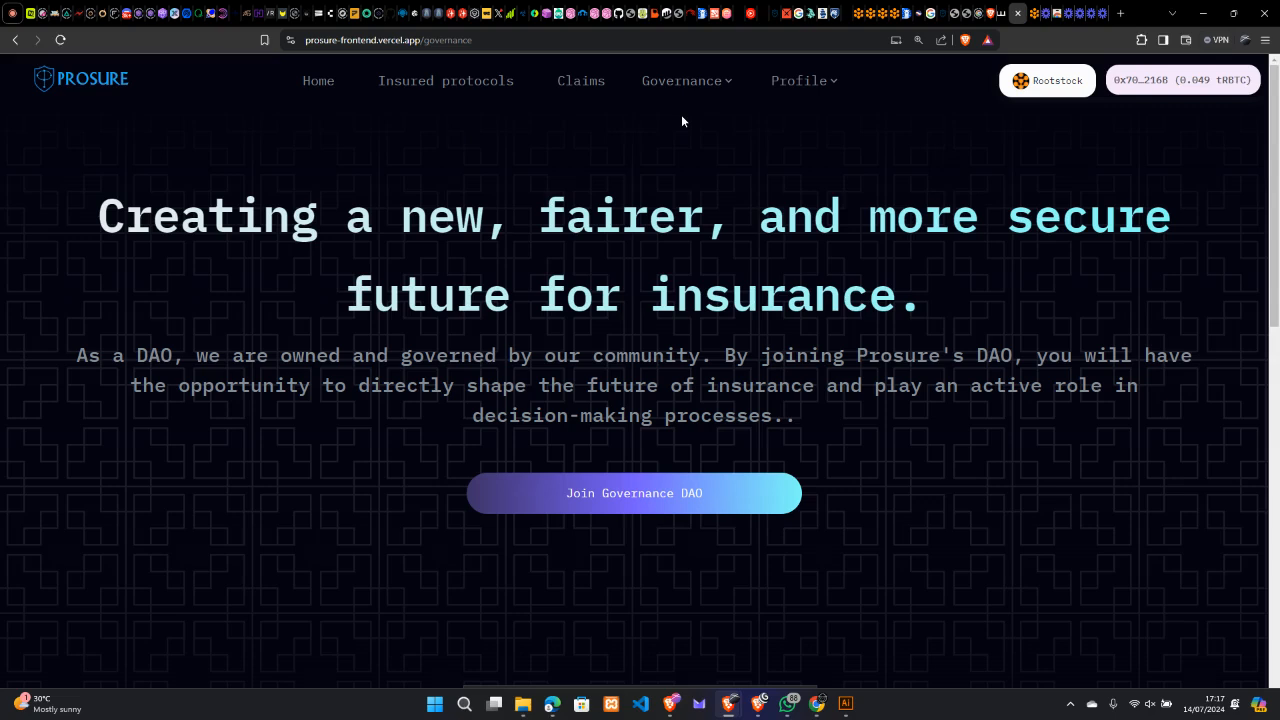
Start joining the DAO, accept the conditions, and enter 66000 USDC as the amount staked.
left_click(676, 497)
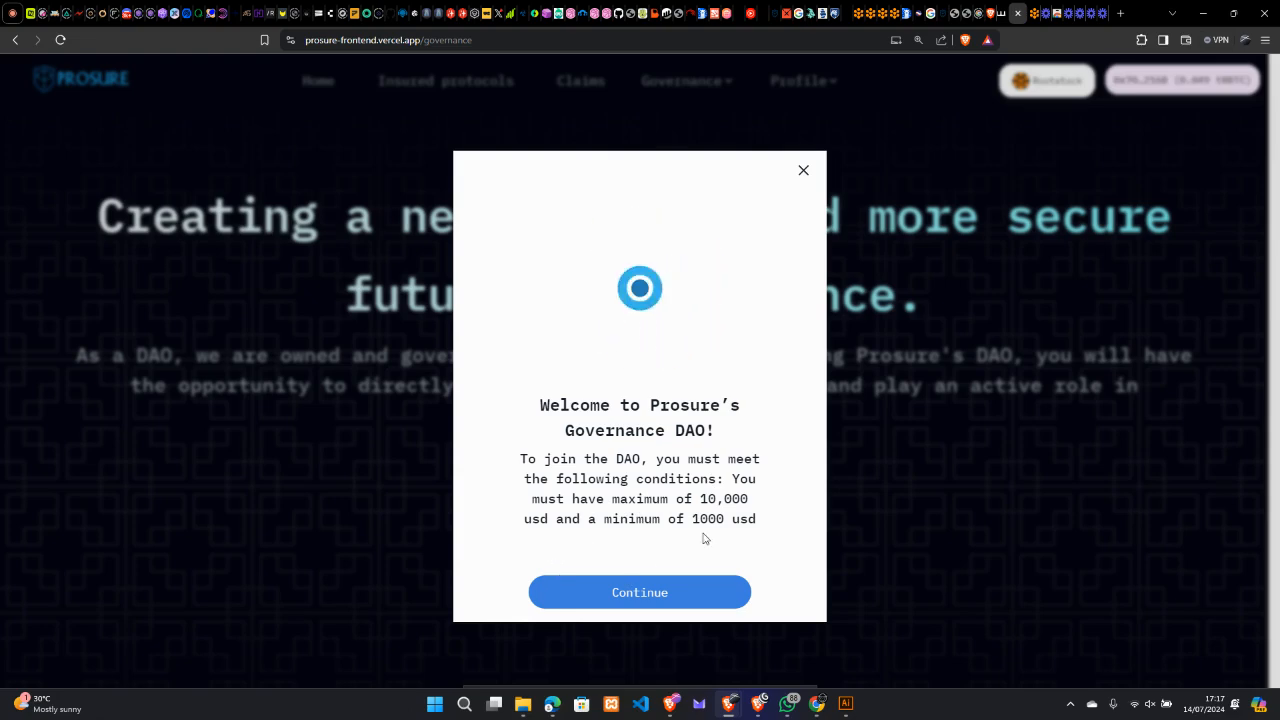
left_click(683, 600)
left_click(650, 395)
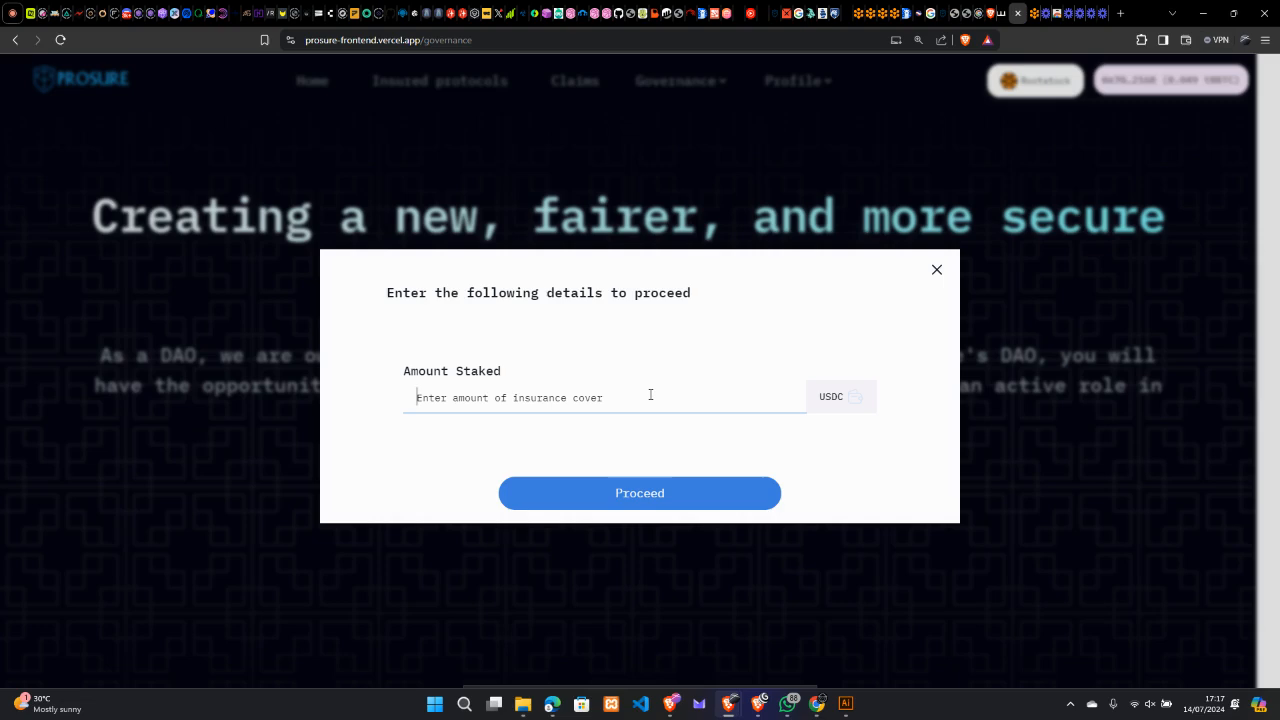
type("66000")
Proceed with the 66000 USDC stake, approve the 66000 mUSDT cap, and confirm the contract transaction.
left_click(640, 494)
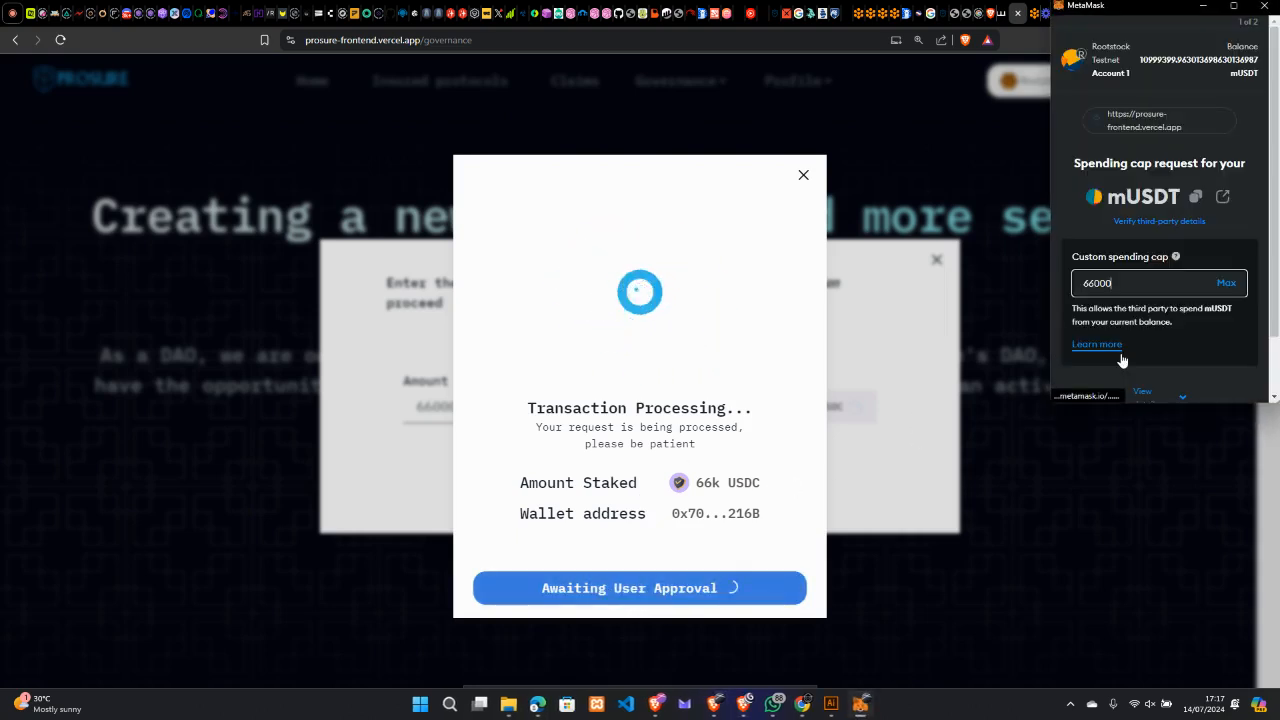
scroll(1160, 340, "down", 1)
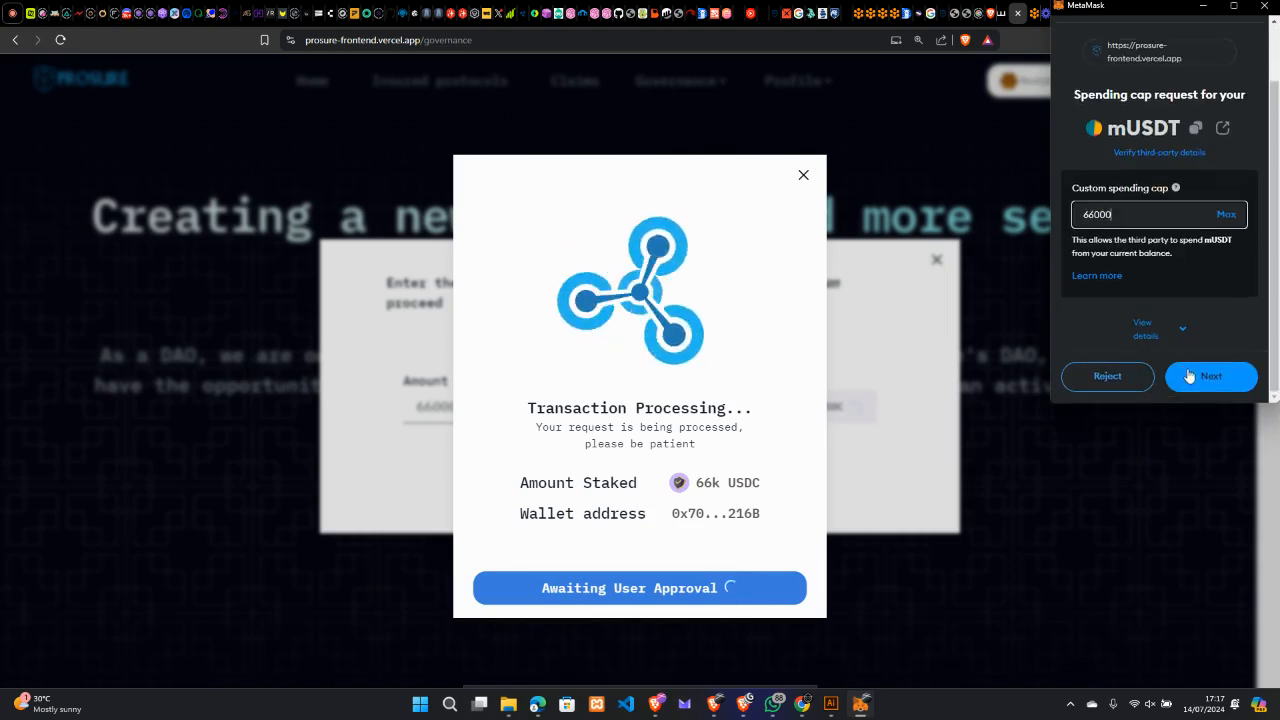
left_click(1205, 382)
left_click(1203, 382)
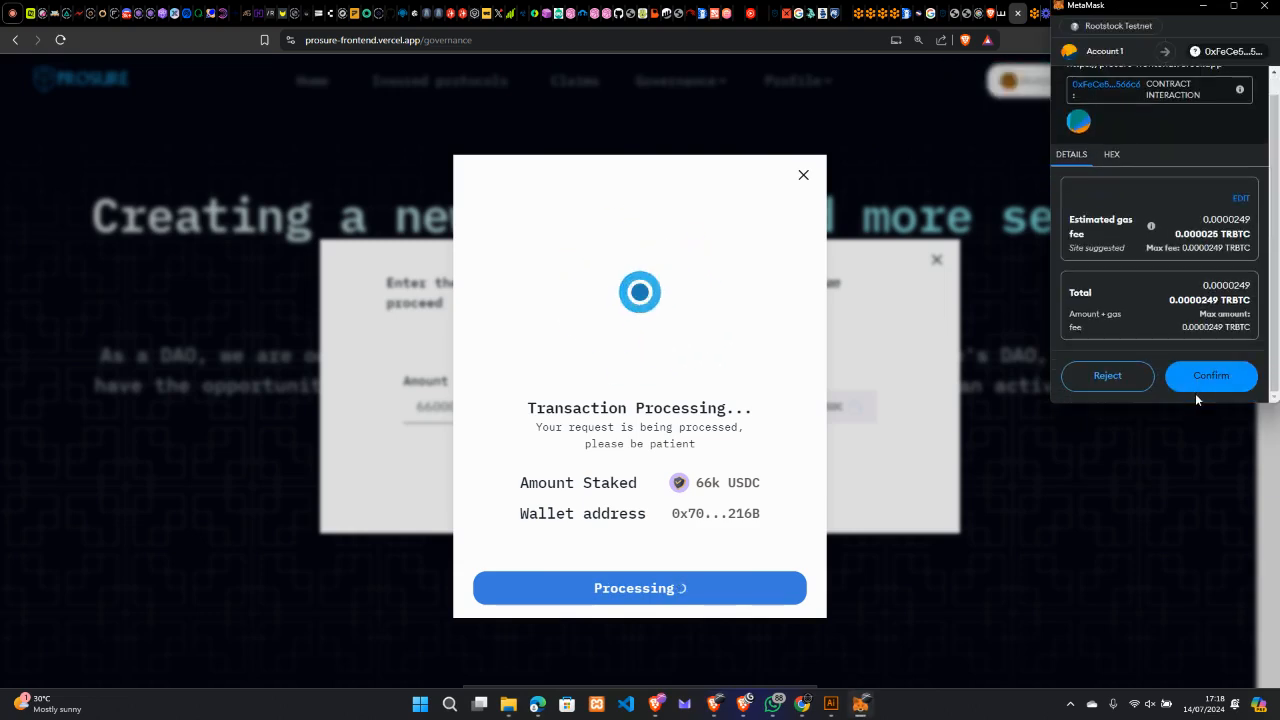
left_click(1207, 375)
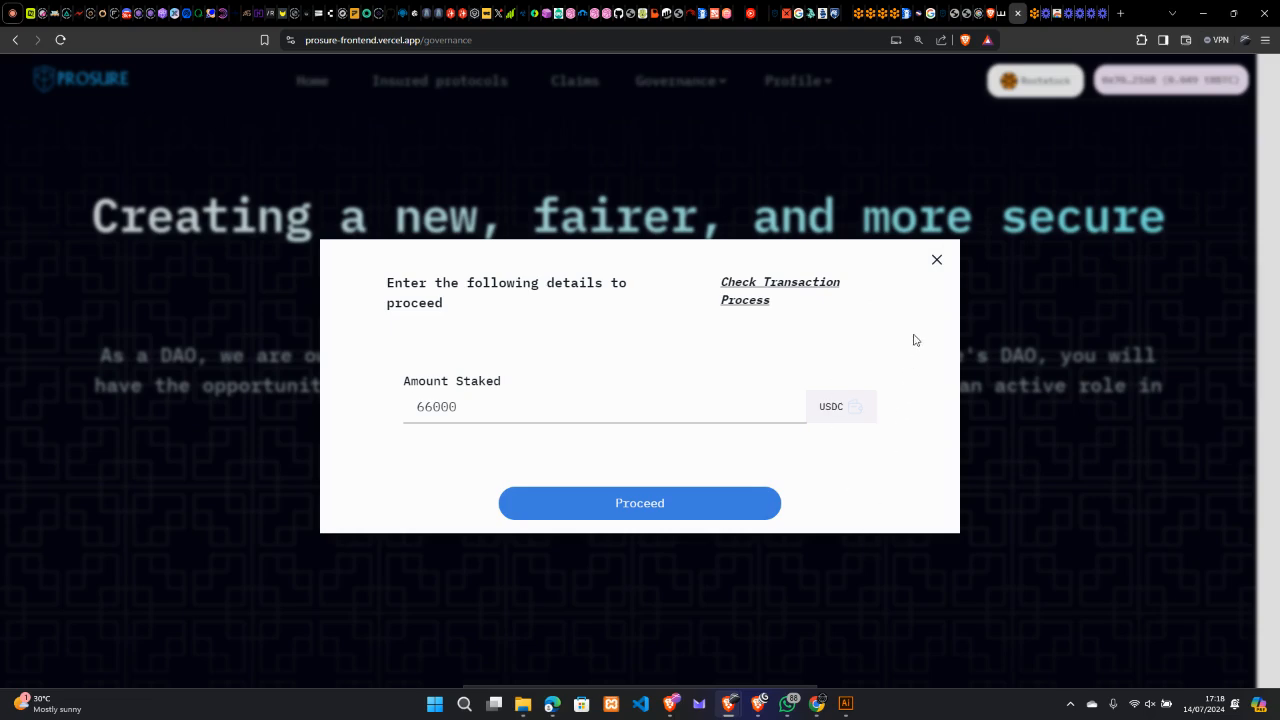
Close the staking form and scroll through the Governance page.
left_click(936, 260)
scroll(939, 258, "down", 10)
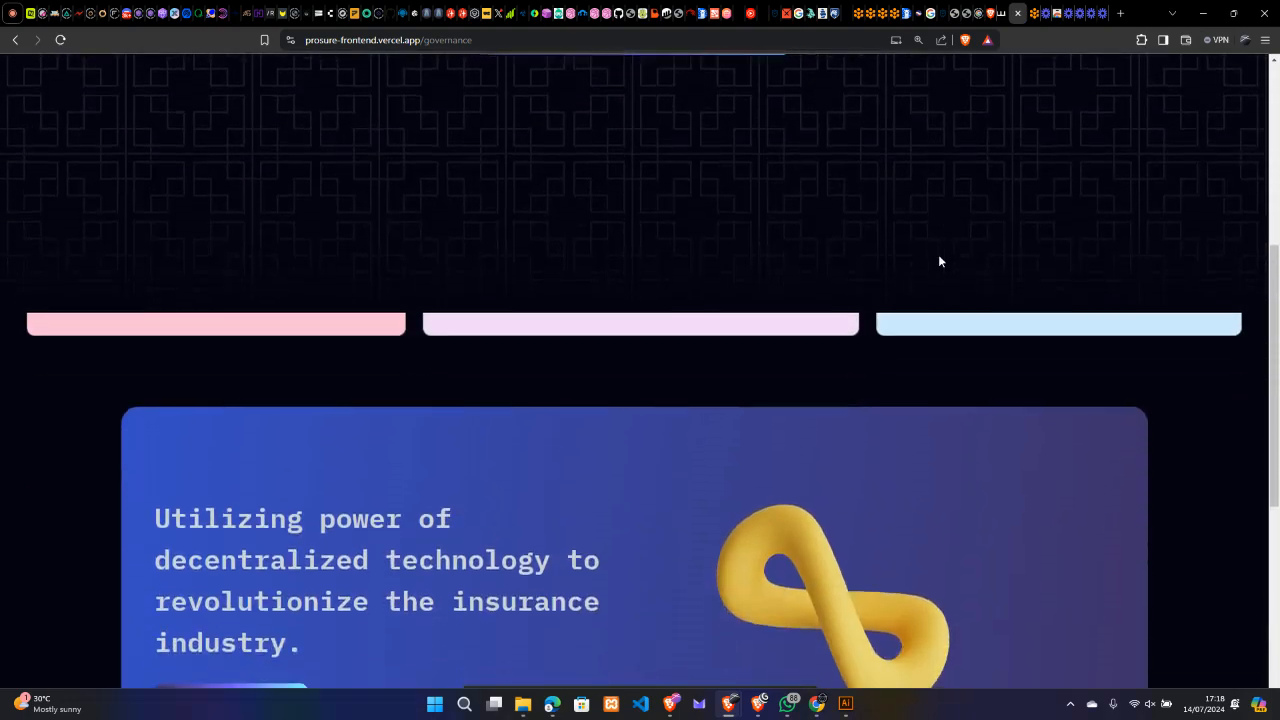
scroll(938, 260, "up", 10)
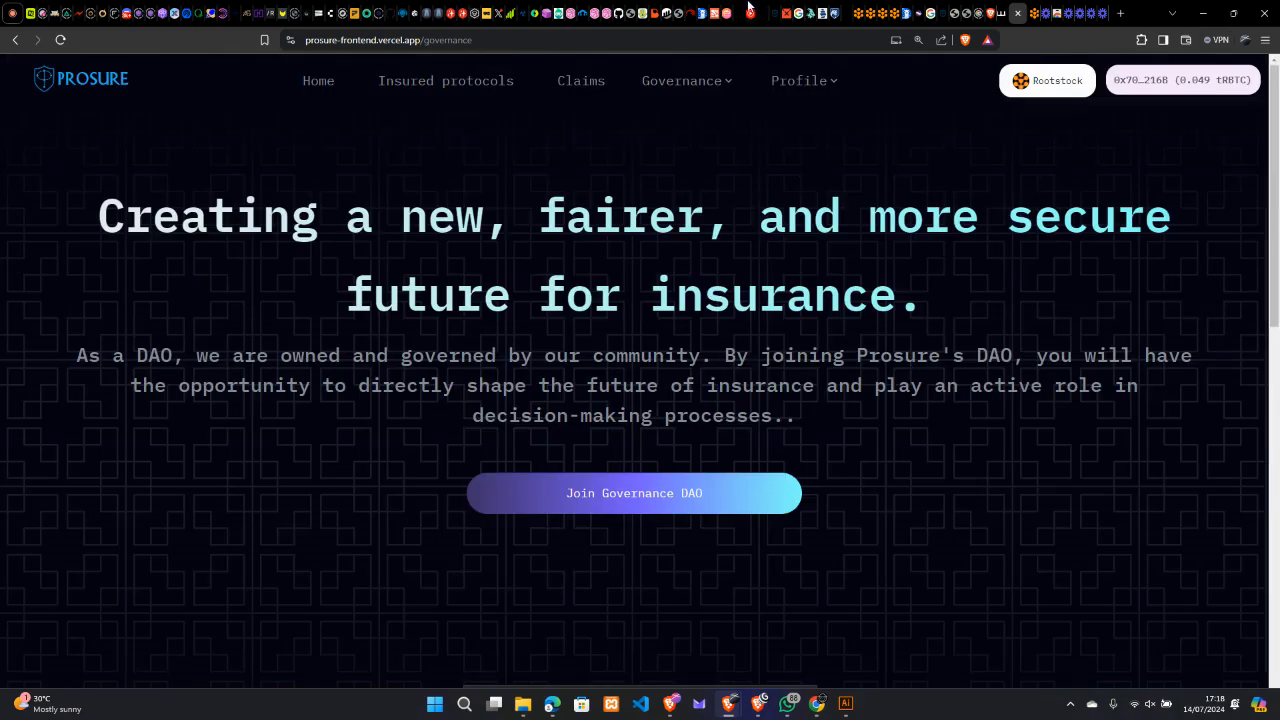
Open Governance > Members to view member #0001 with a 66k balance and voting power 6.
mouse_move(699, 86)
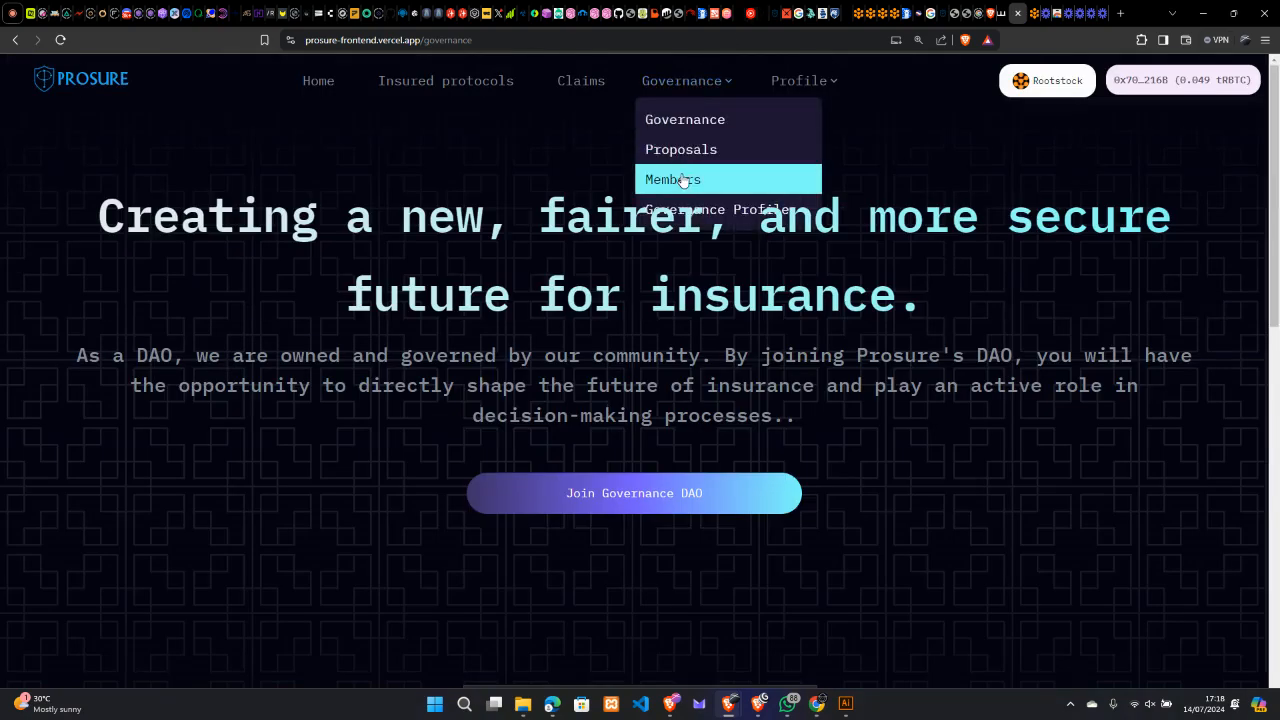
left_click(683, 180)
scroll(665, 405, "down", 1)
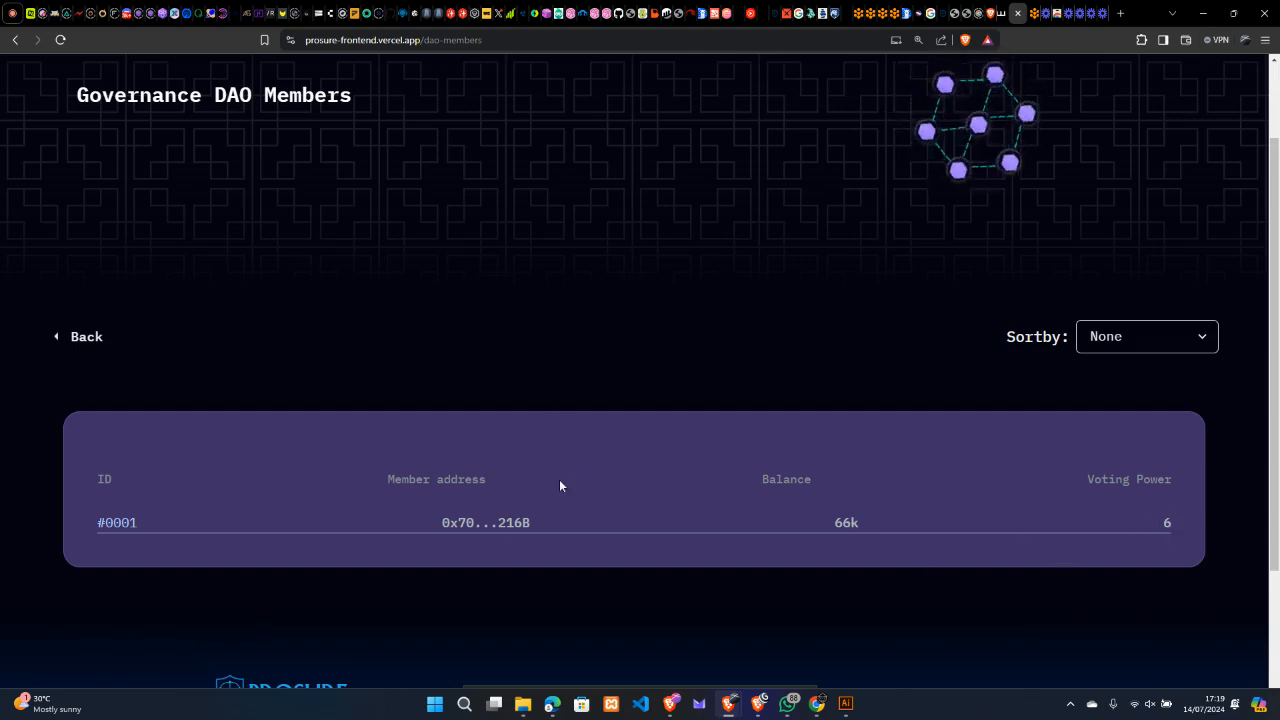
scroll(694, 437, "up", 1)
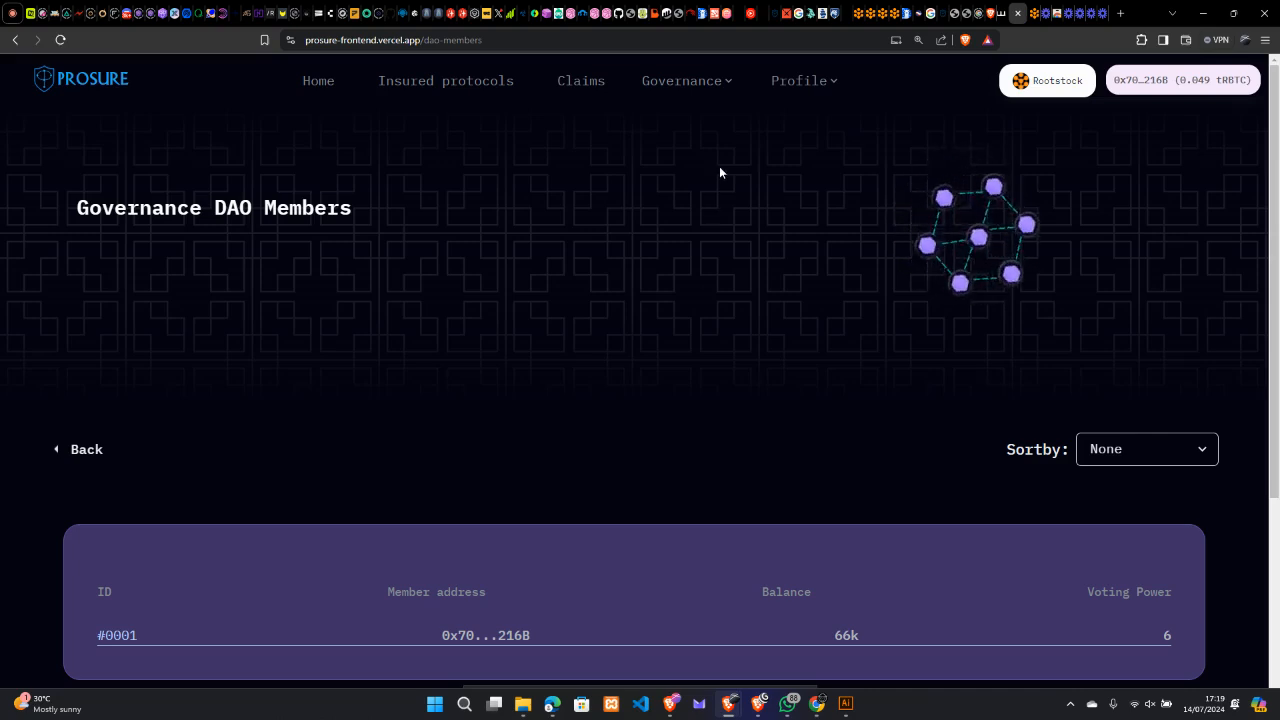
double_click(351, 40)
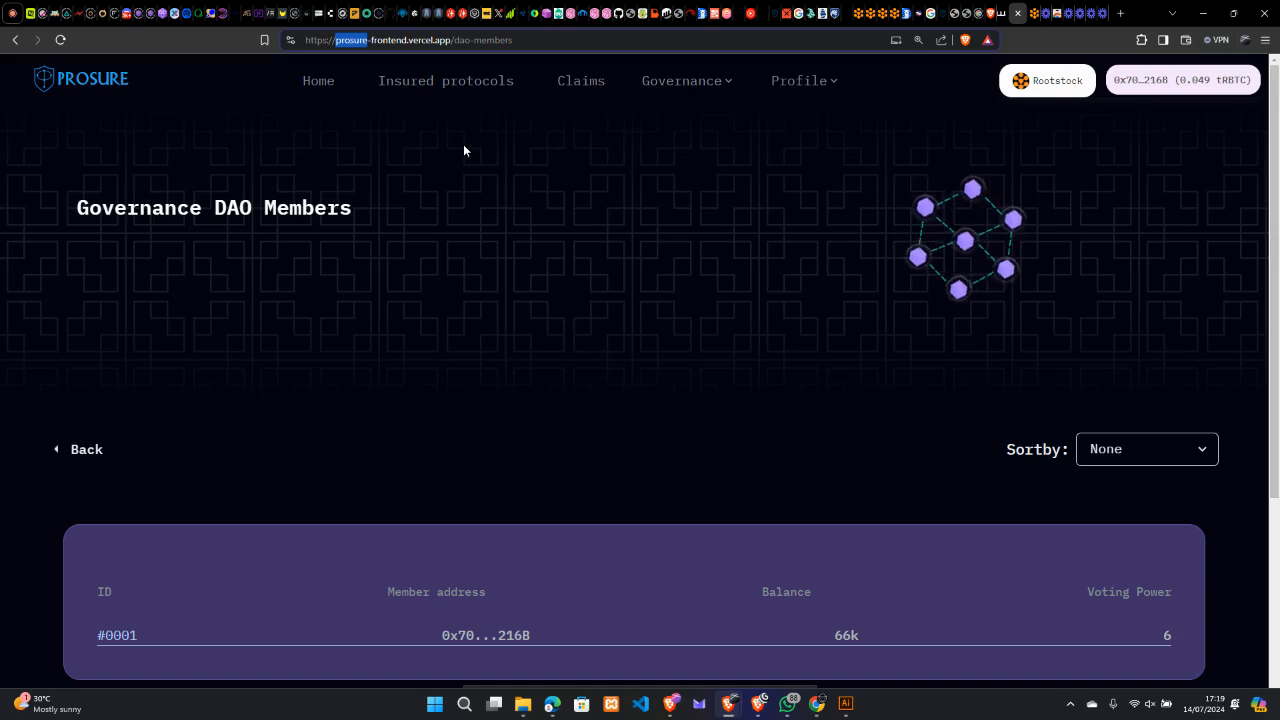
Open Governance Proposals and review the Uniswap protocol claim for 300,000 USDC, then return to the feed.
mouse_move(694, 94)
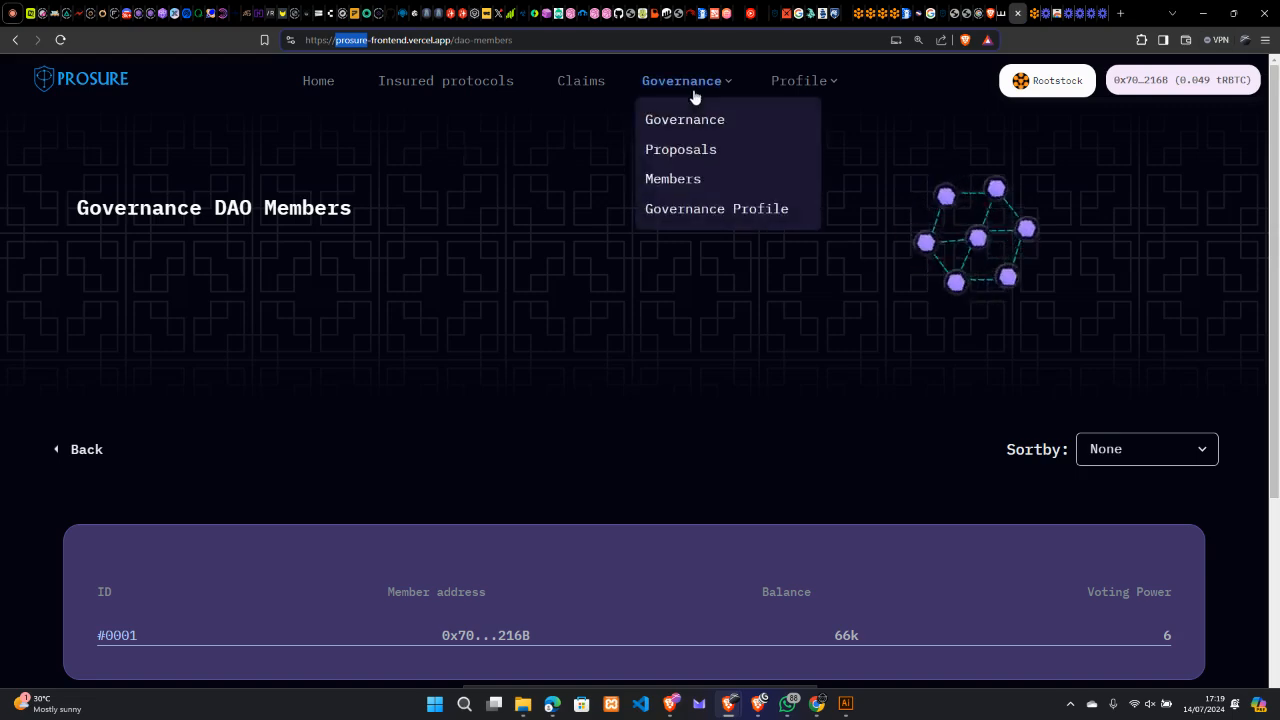
left_click(694, 150)
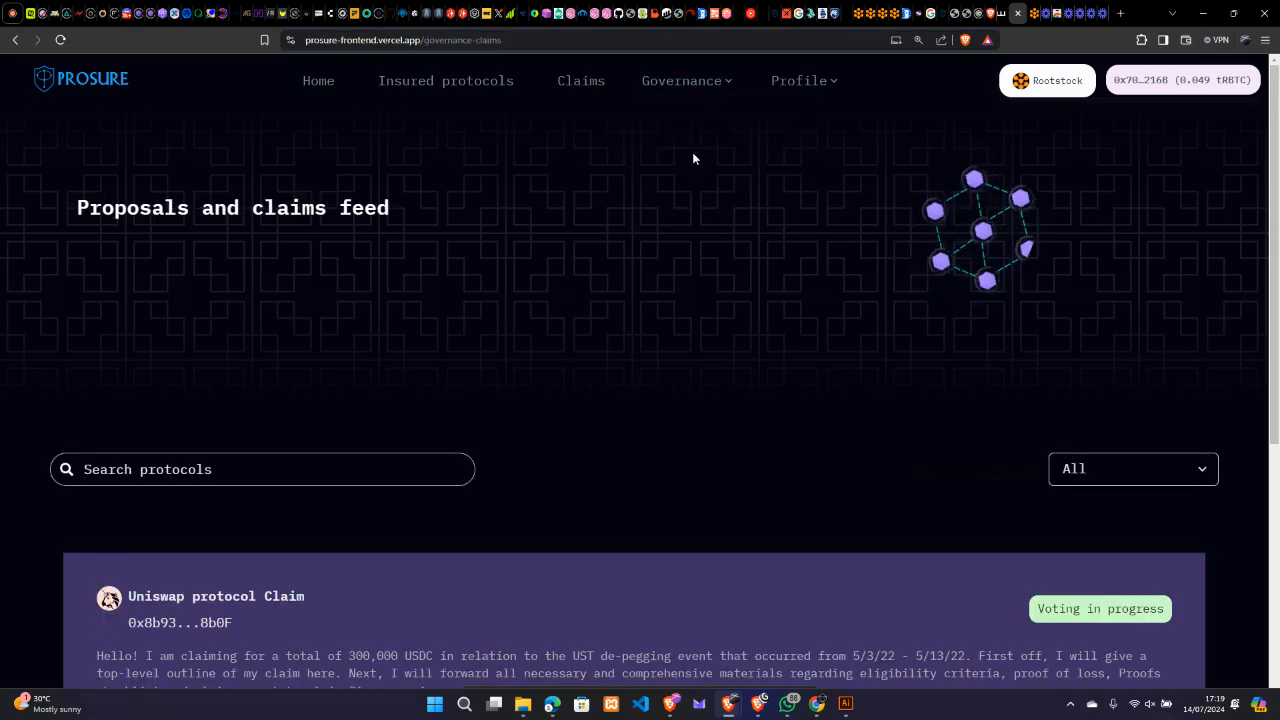
scroll(693, 158, "down", 5)
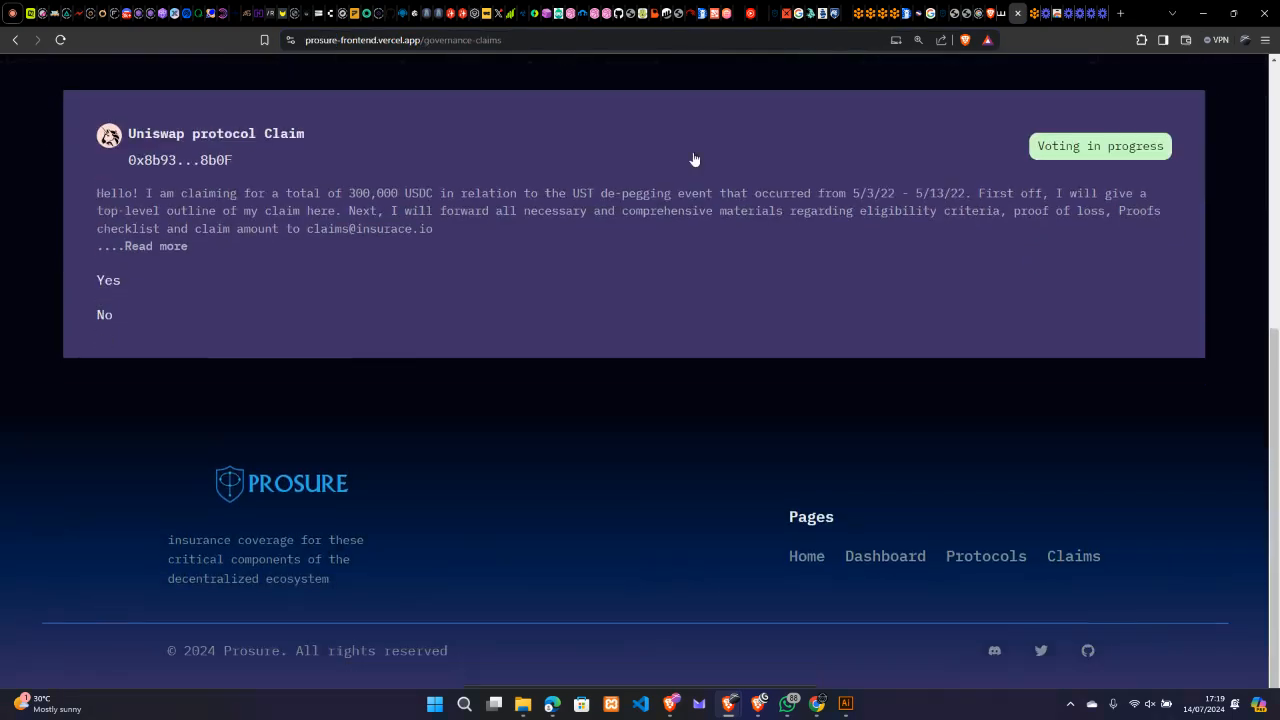
scroll(693, 158, "up", 4)
scroll(693, 158, "down", 3)
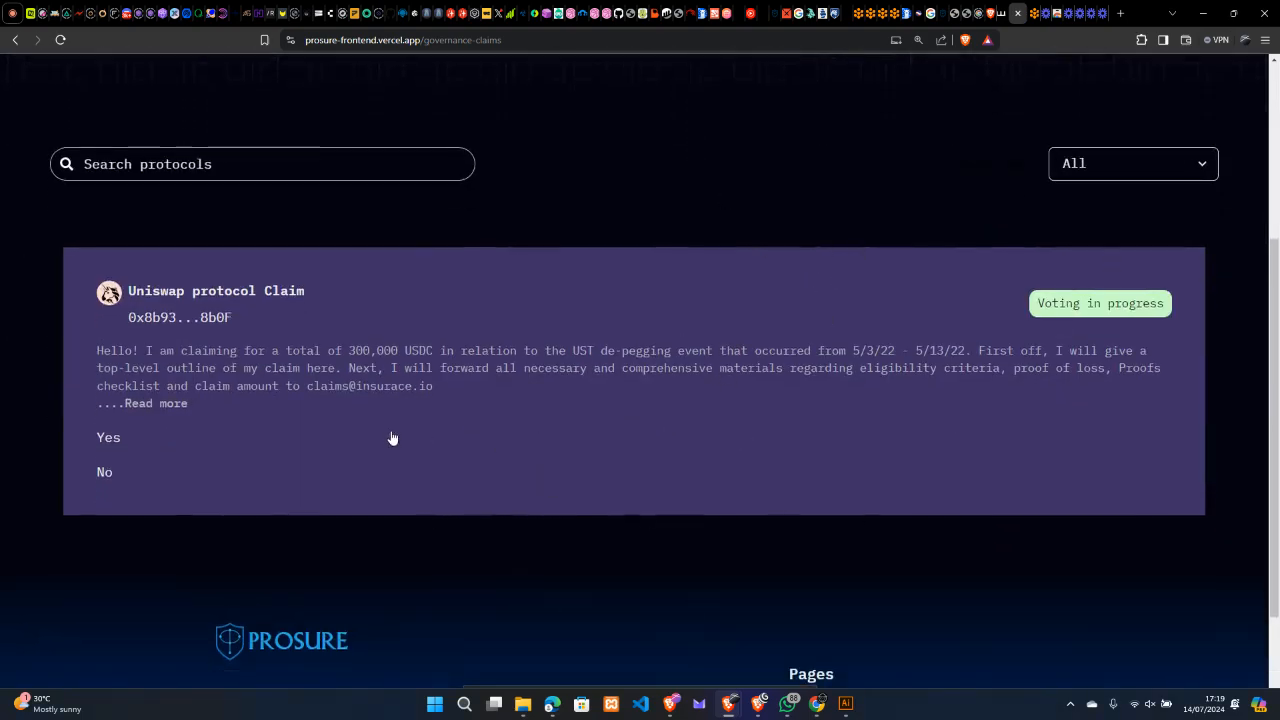
left_click(120, 437)
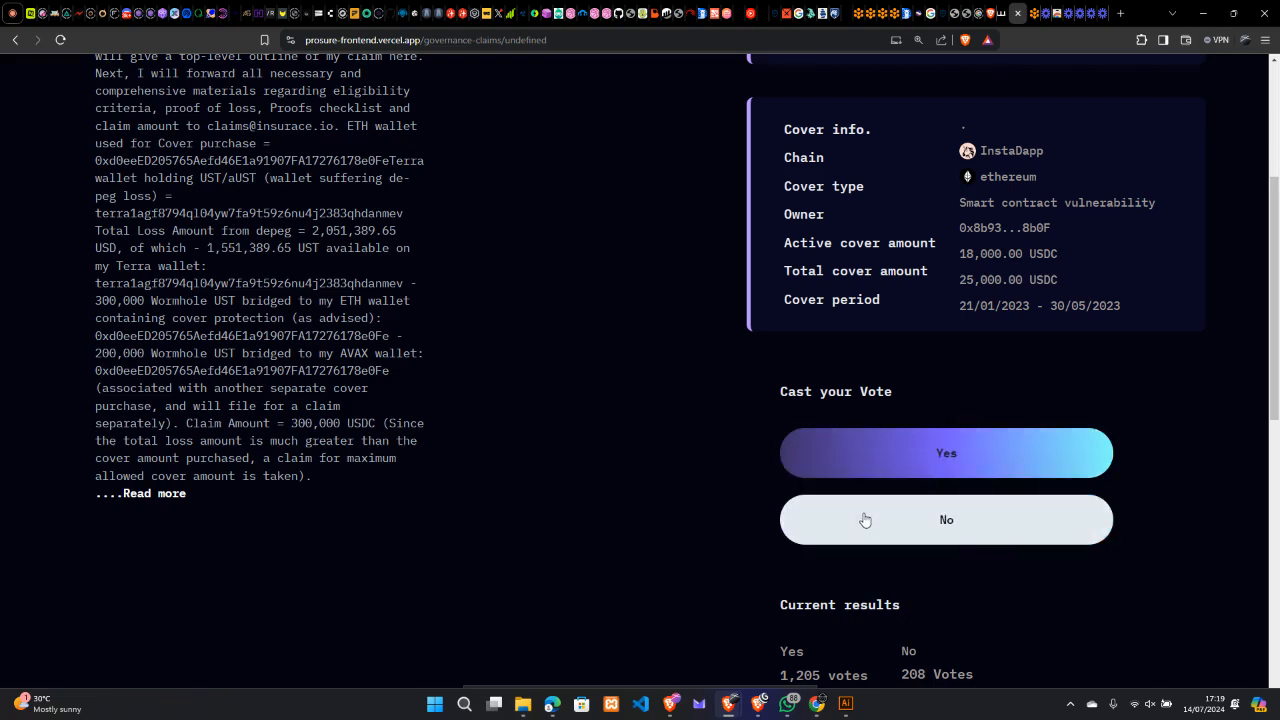
scroll(530, 374, "up", 3)
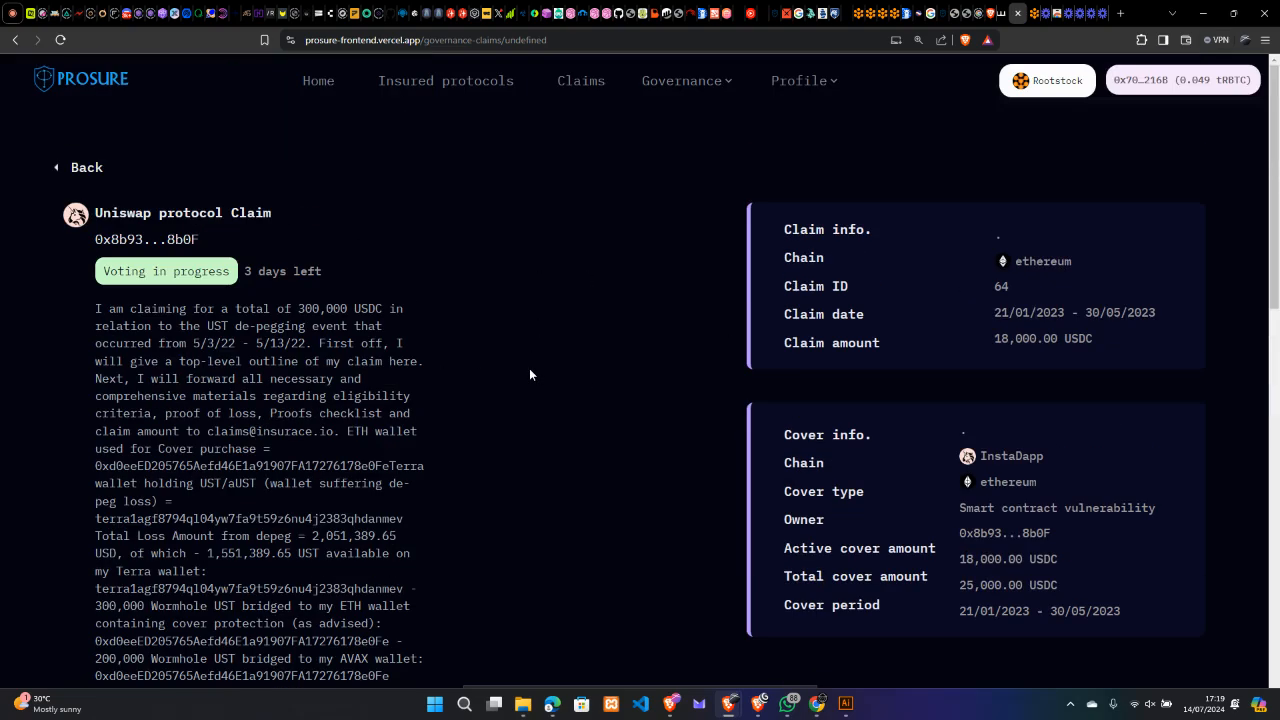
left_click(54, 168)
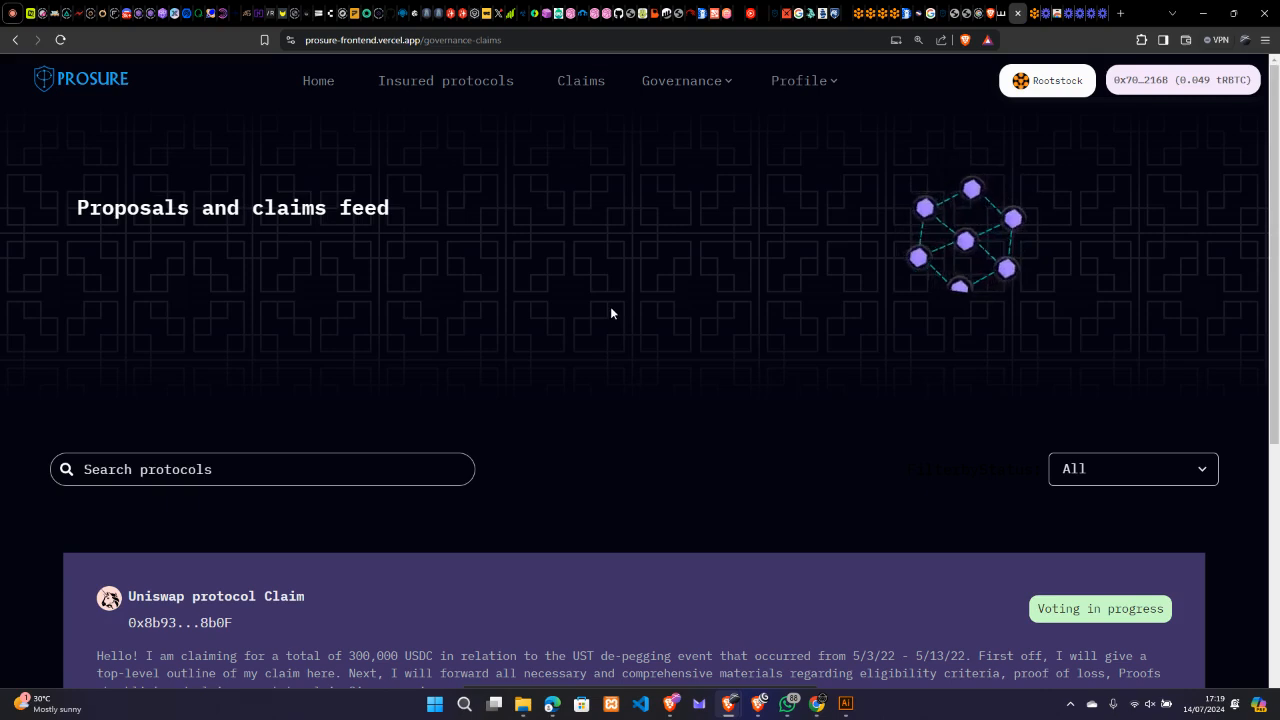
Check the insurance claims list, reopen the Proposals feed, and switch to the Loom tab.
left_click(593, 86)
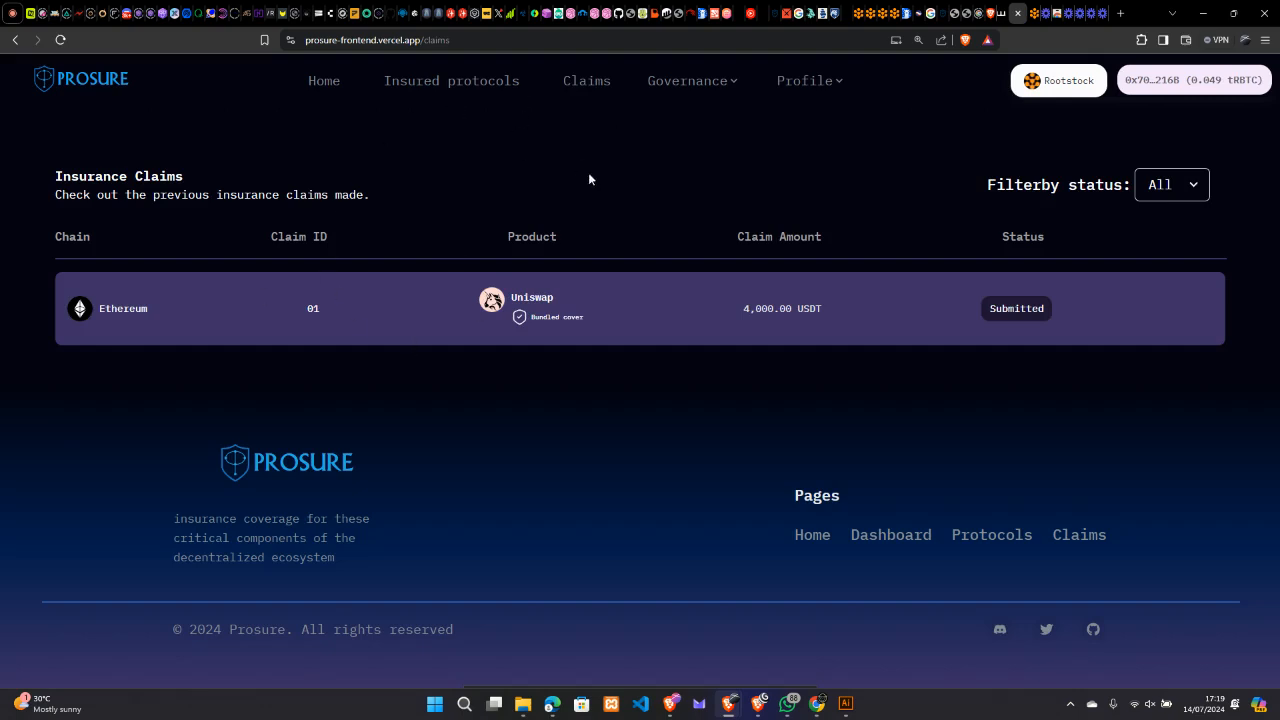
left_click(645, 81)
left_click(698, 151)
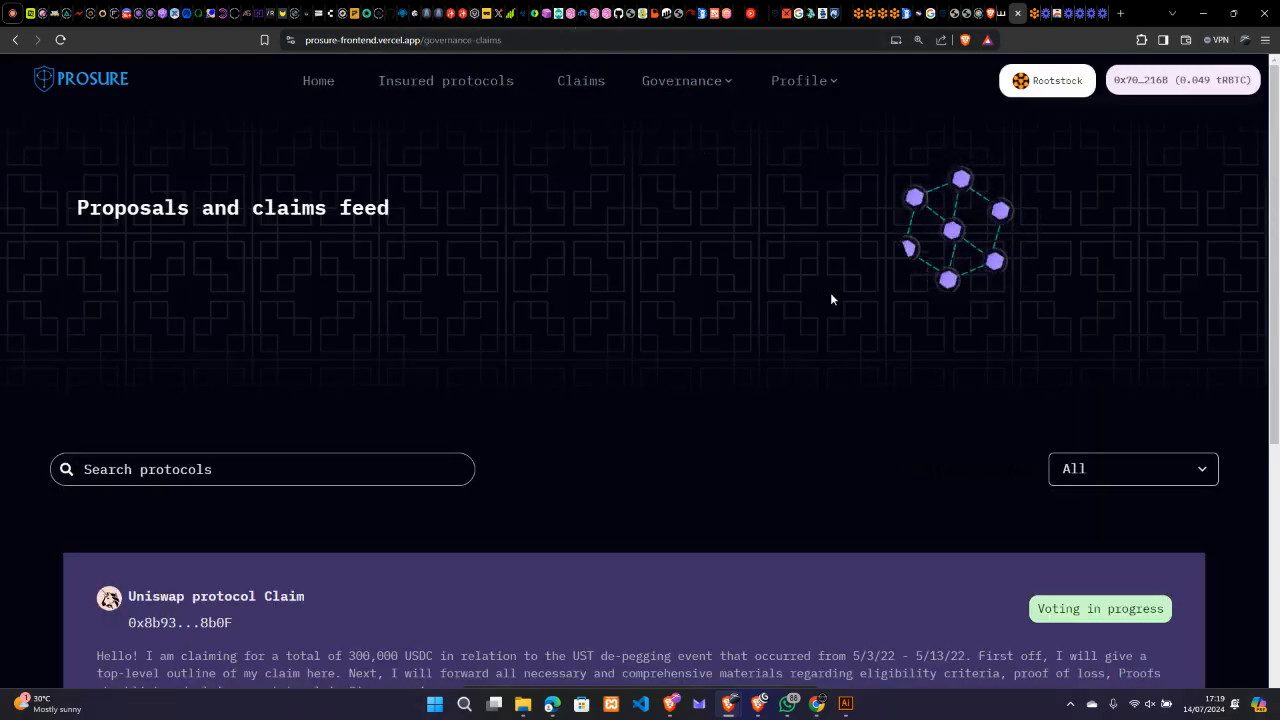
scroll(830, 292, "down", 4)
scroll(831, 300, "up", 4)
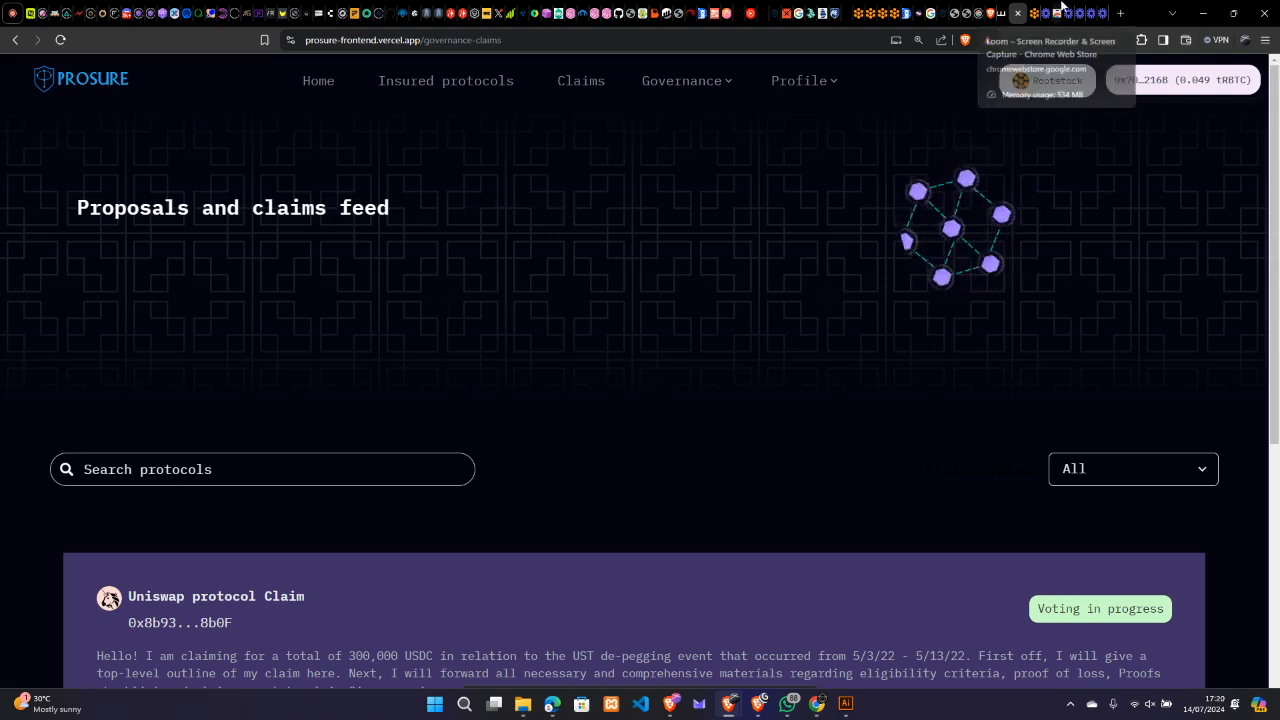
left_click(1103, 14)
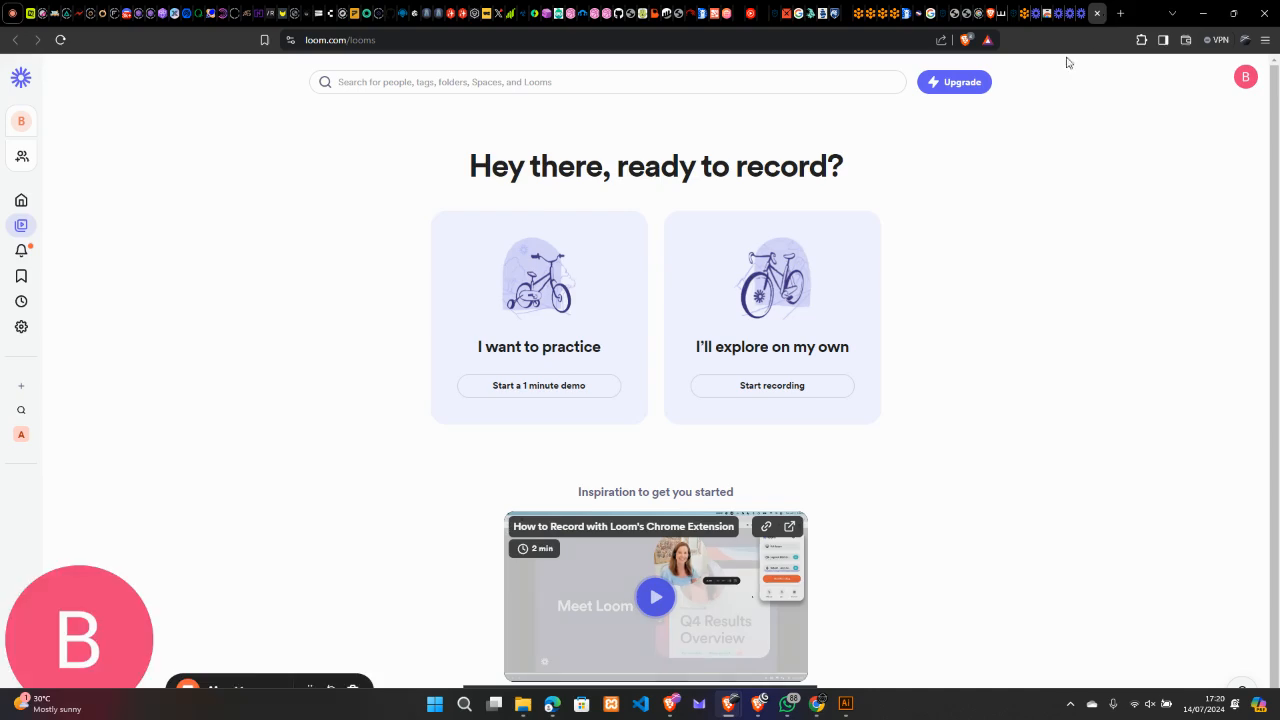